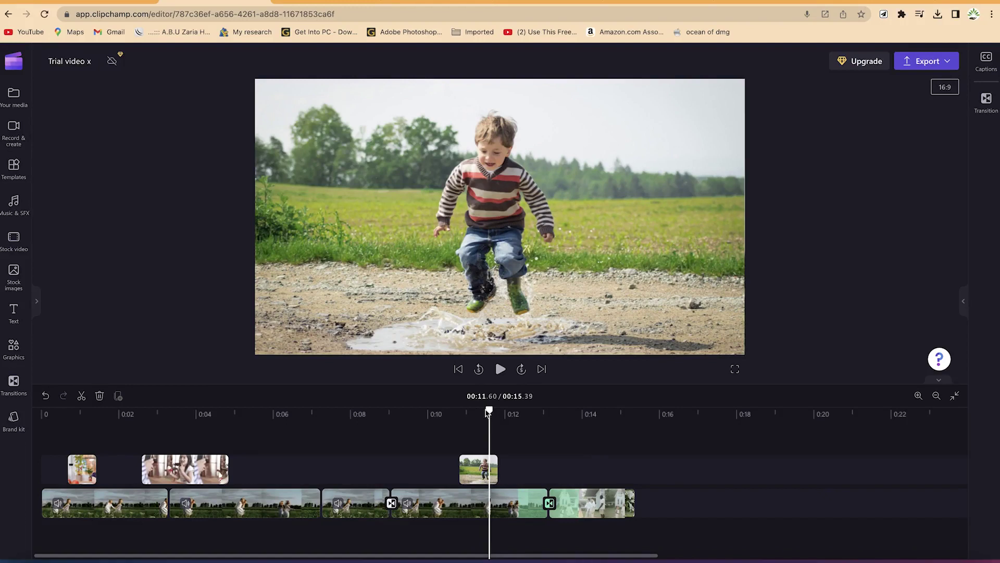
Step: Select the second main-track clip near 0:04 and bring up the Text title templates
{"action": "left_click_drag", "start_coordinate": [487, 412], "coordinate": [207, 464]}
{"action": "left_click_drag", "start_coordinate": [209, 409], "coordinate": [280, 436]}
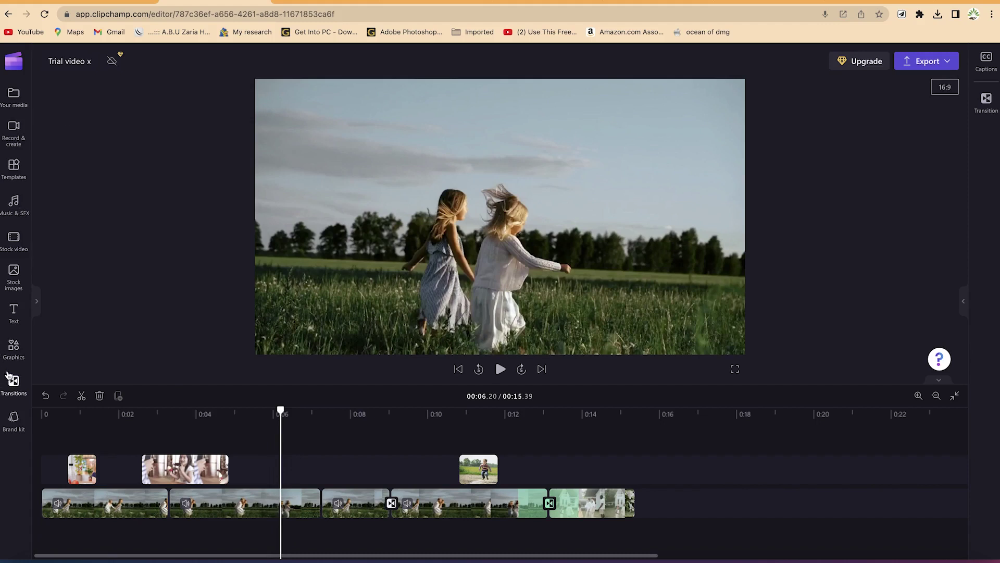
{"action": "left_click", "coordinate": [287, 514]}
{"action": "left_click", "coordinate": [283, 513]}
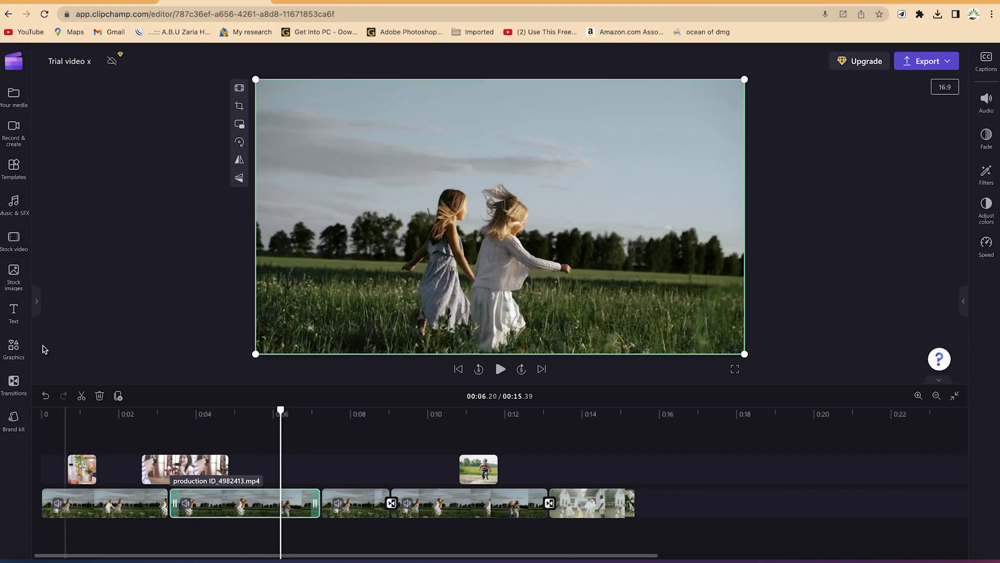
{"action": "left_click", "coordinate": [13, 313]}
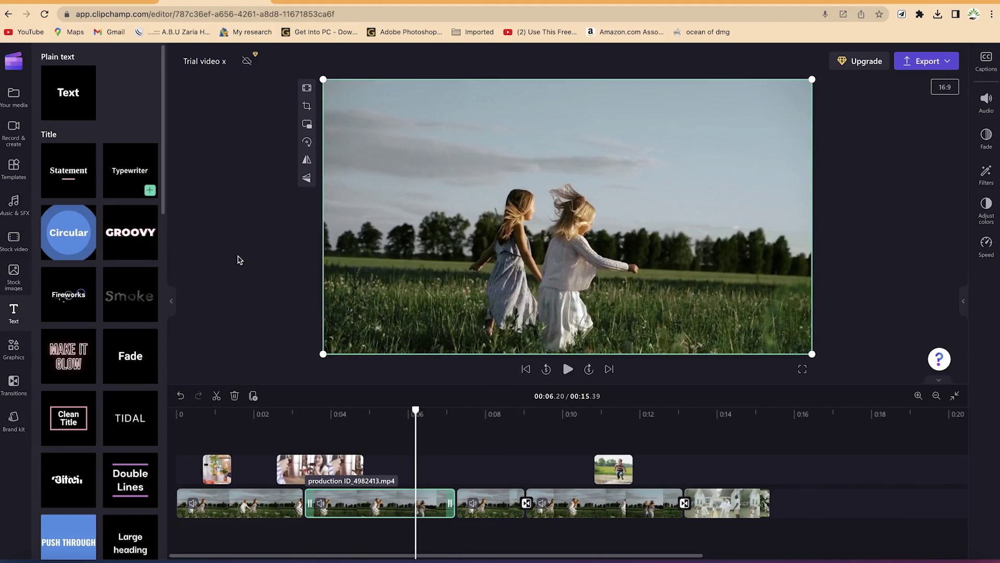
Step: Shift the video clips right and place a Typewriter title at 0:00, previewing it
{"action": "left_click", "coordinate": [229, 505]}
{"action": "left_click_drag", "start_coordinate": [229, 505], "coordinate": [314, 480]}
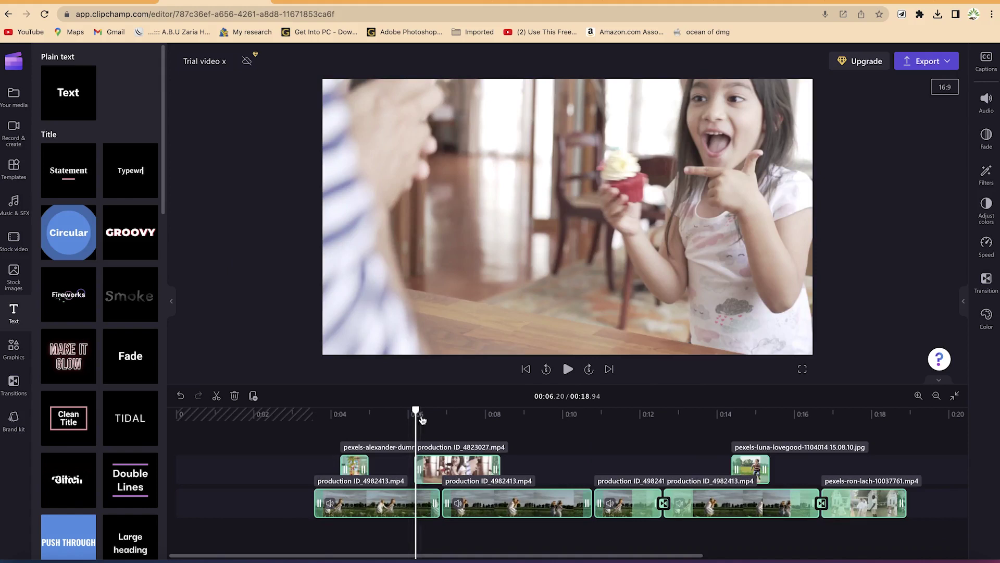
{"action": "mouse_move", "coordinate": [128, 174]}
{"action": "left_click_drag", "start_coordinate": [128, 174], "coordinate": [186, 495]}
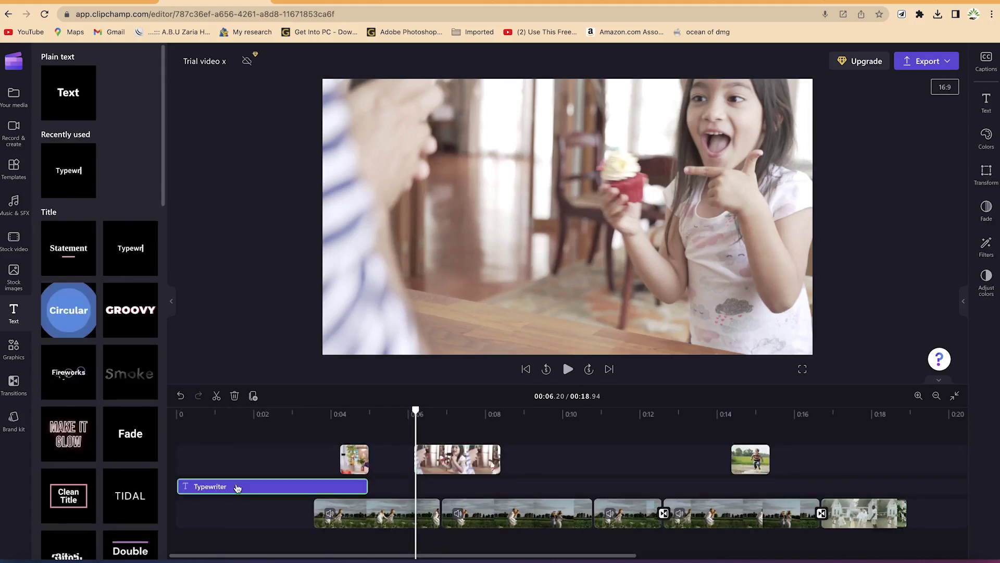
{"action": "left_click", "coordinate": [182, 413]}
{"action": "key", "text": "space"}
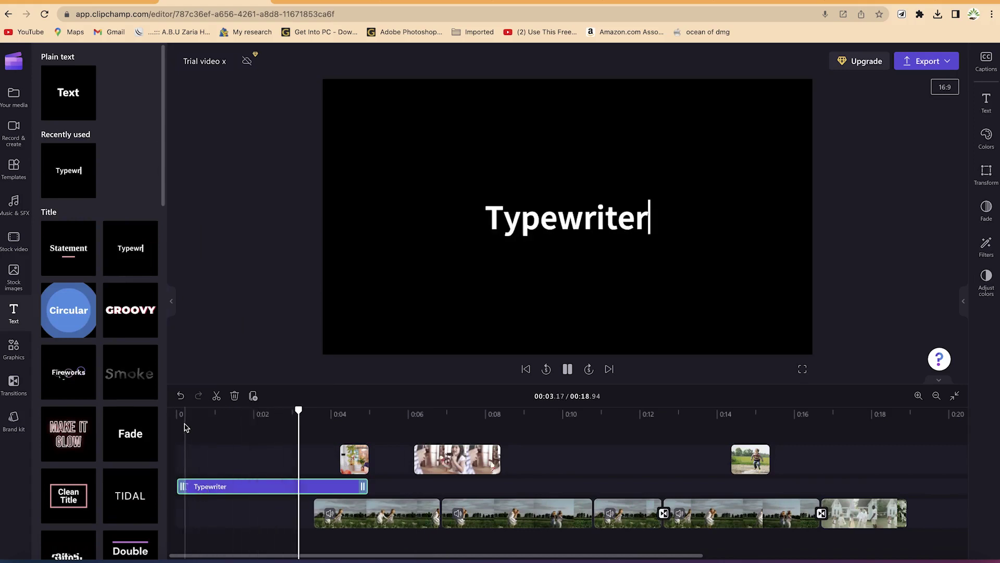
{"action": "key", "text": "space"}
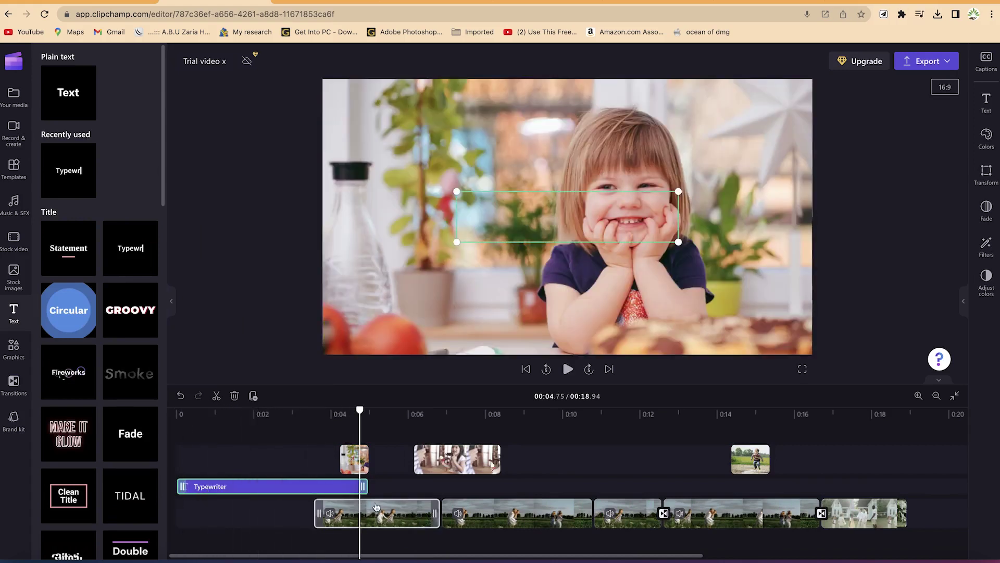
Step: Move the selected video clips left so they start right after the Typewriter title
{"action": "mouse_move", "coordinate": [337, 461]}
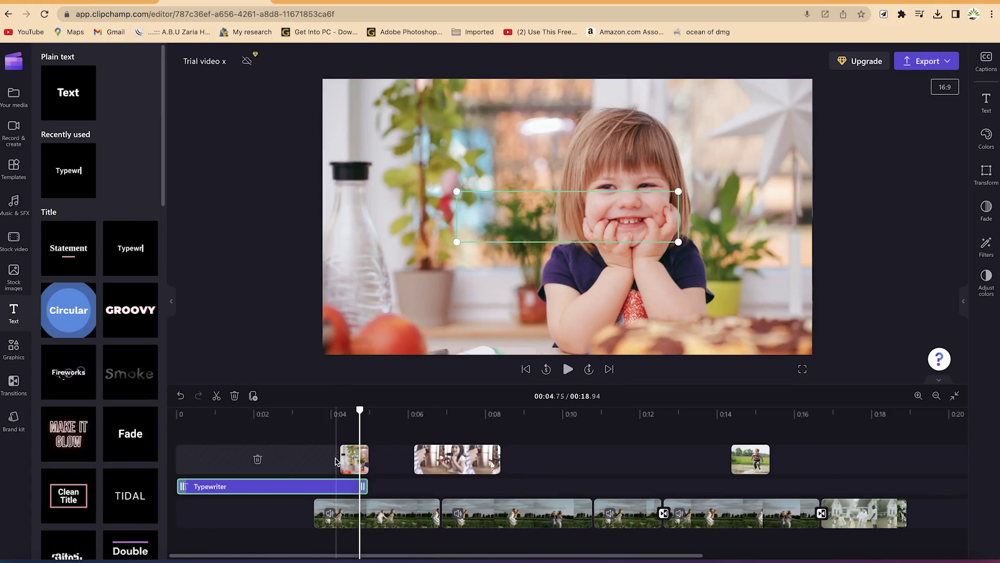
{"action": "left_click_drag", "start_coordinate": [957, 519], "coordinate": [485, 463]}
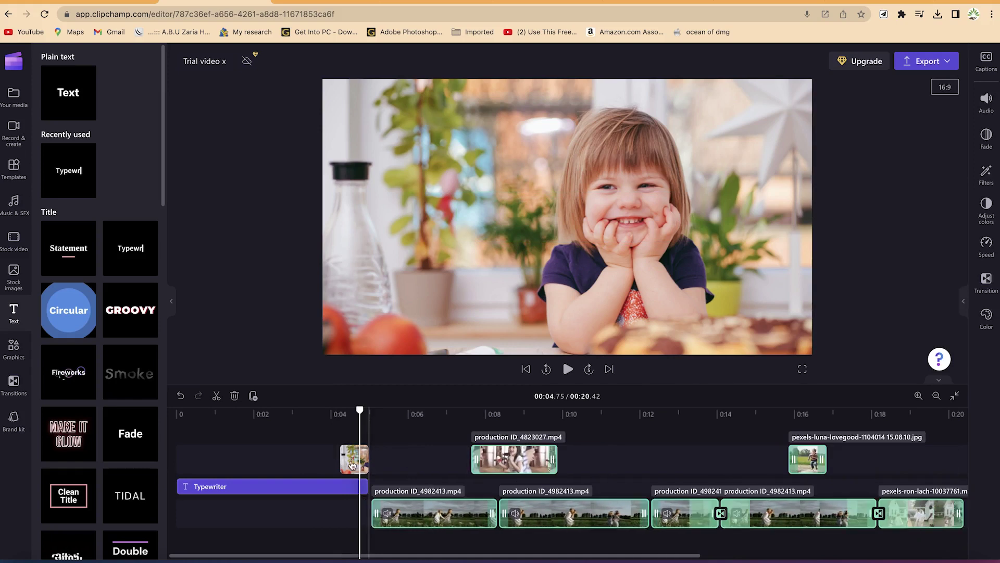
{"action": "left_click_drag", "start_coordinate": [351, 461], "coordinate": [382, 462]}
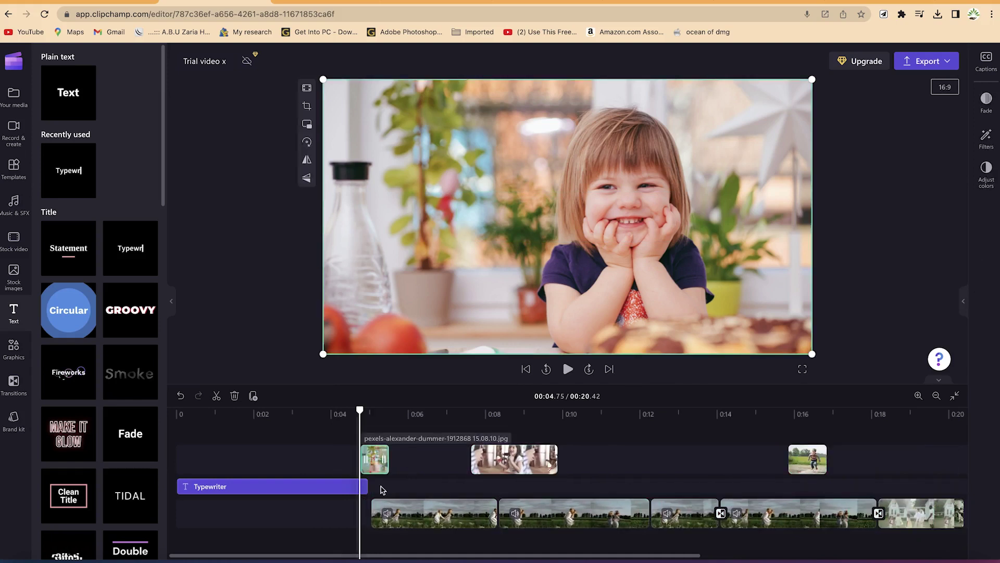
{"action": "left_click", "coordinate": [376, 414]}
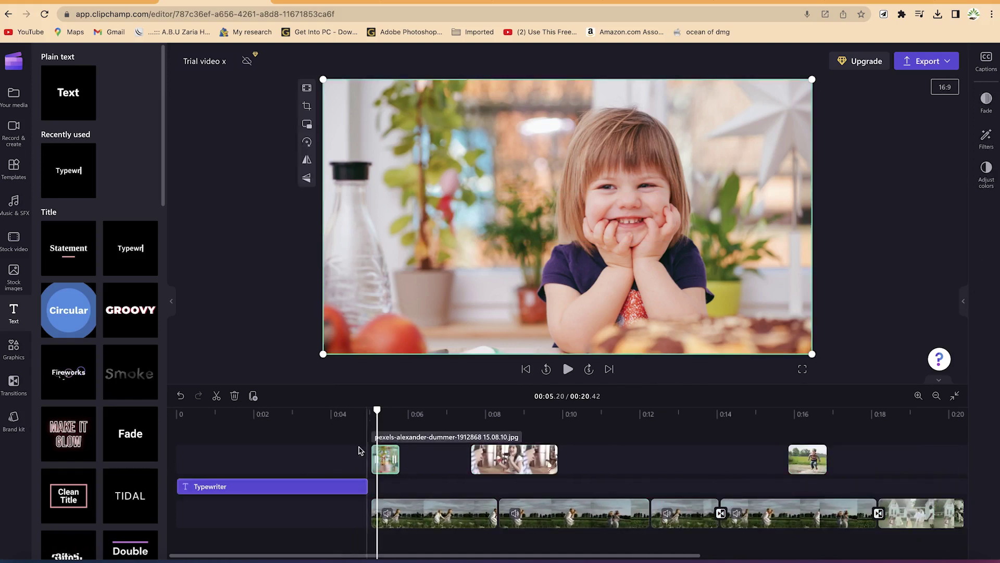
{"action": "left_click", "coordinate": [359, 486]}
{"action": "left_click", "coordinate": [264, 418]}
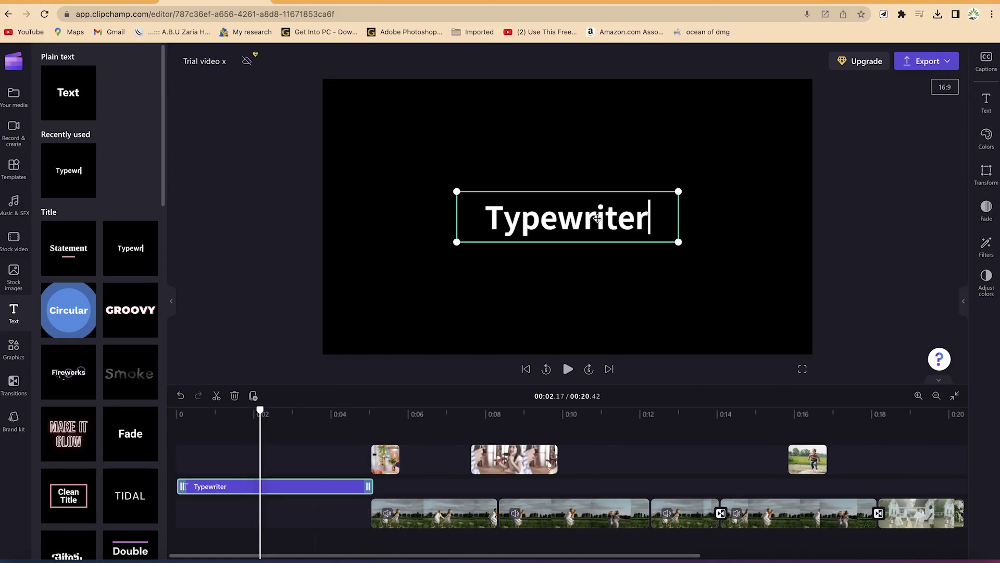
{"action": "left_click", "coordinate": [578, 221]}
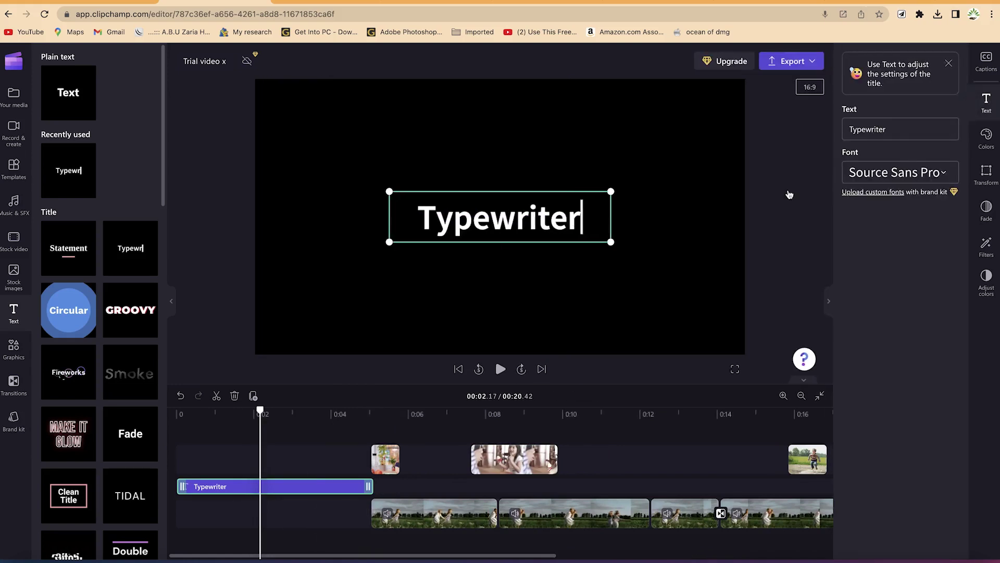
Step: Replace the title wording 'Typewriter' with 'Welcome to my Channel'
{"action": "left_click", "coordinate": [822, 115]}
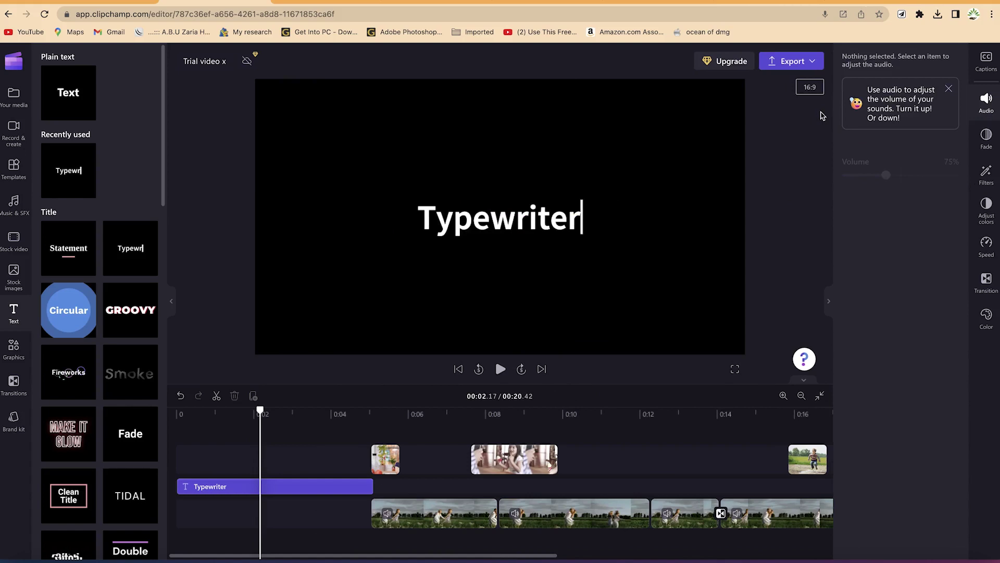
{"action": "left_click", "coordinate": [573, 208]}
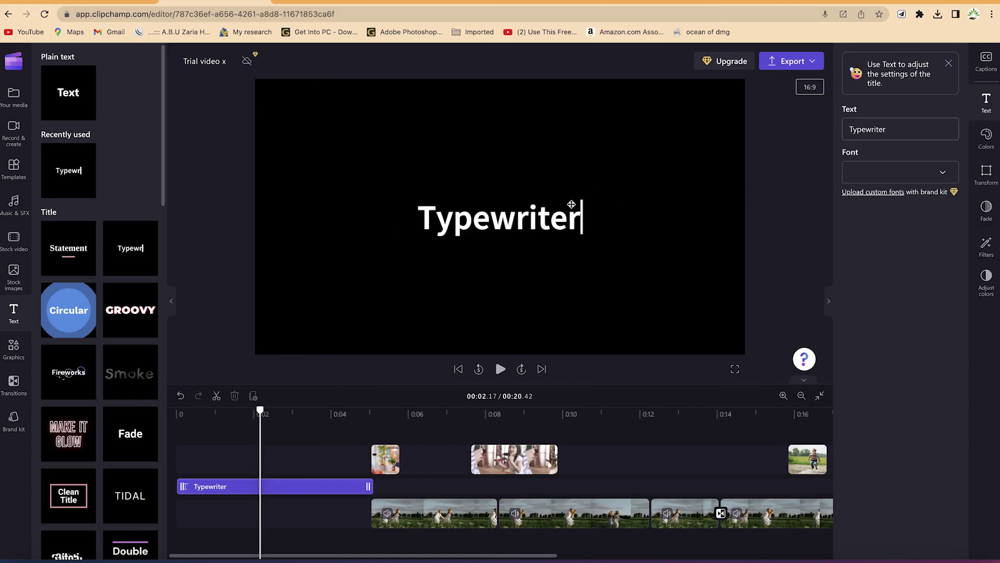
{"action": "left_click", "coordinate": [887, 130]}
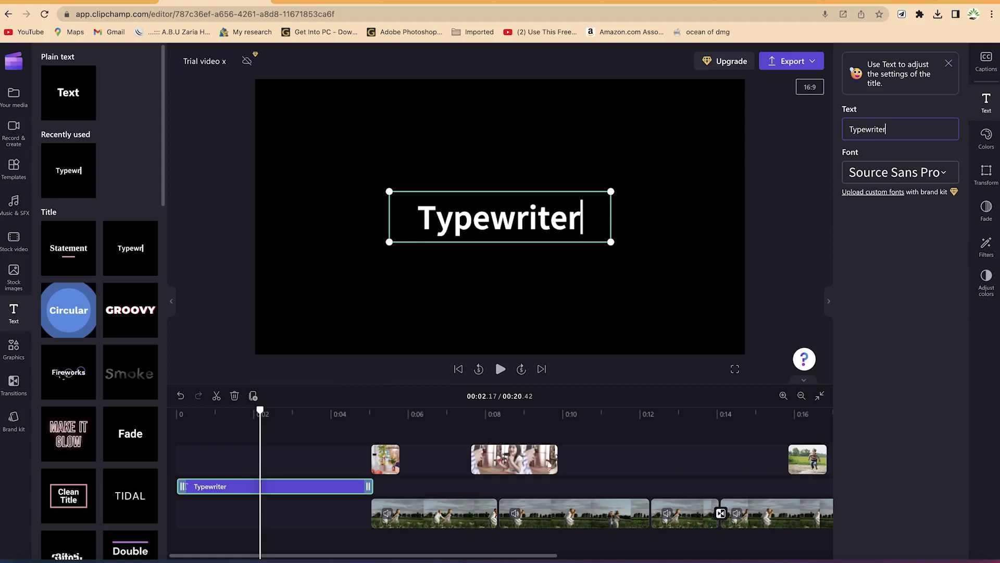
{"action": "key", "text": "BackSpace"}
{"action": "key", "text": "BackSpace"}
{"action": "key", "text": "BackSpace"}
{"action": "key", "text": "BackSpace"}
{"action": "key", "text": "BackSpace"}
{"action": "key", "text": "BackSpace"}
{"action": "key", "text": "BackSpace"}
{"action": "key", "text": "BackSpace"}
{"action": "key", "text": "BackSpace"}
{"action": "key", "text": "BackSpace"}
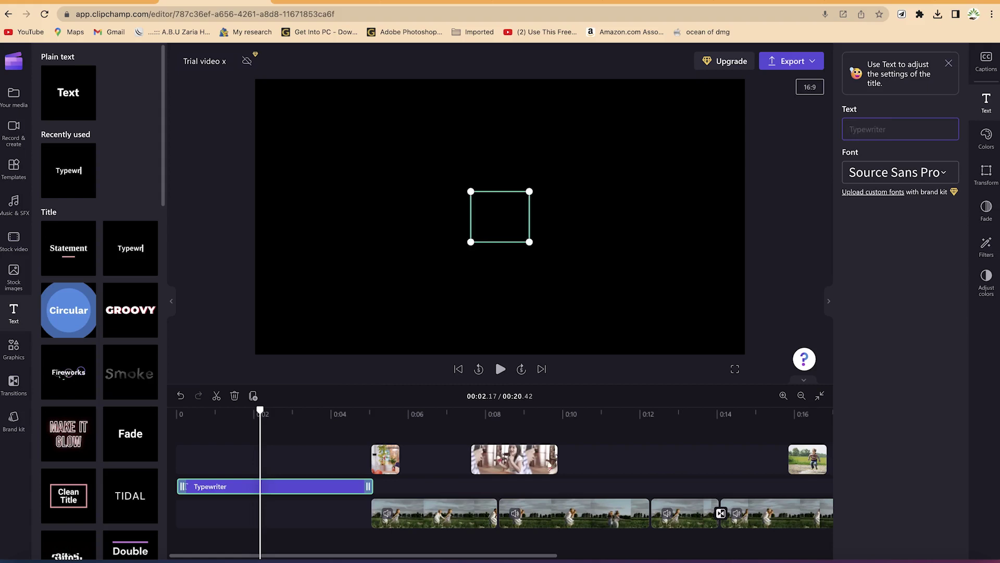
{"action": "type", "text": "Welcome to my Chann"}
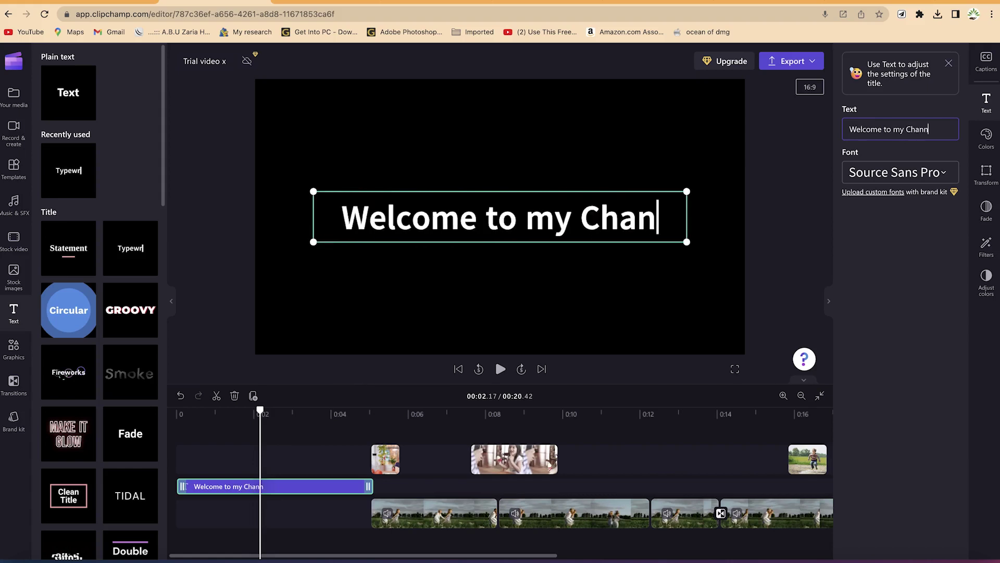
{"action": "type", "text": "el"}
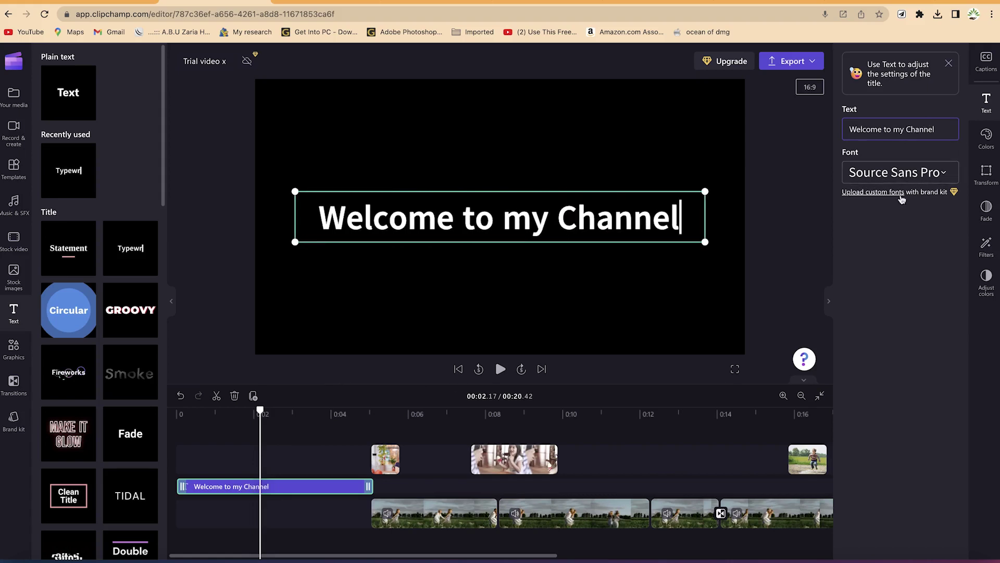
Step: Preview the Welcome to my Channel title animation from the start of the video
{"action": "left_click_drag", "start_coordinate": [261, 411], "coordinate": [178, 412]}
{"action": "key", "text": "space"}
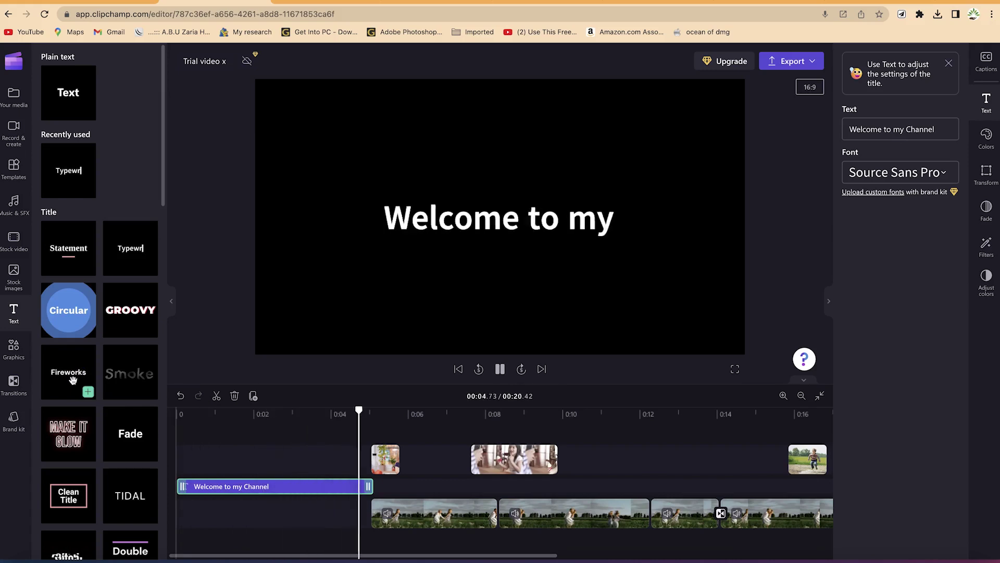
{"action": "left_click", "coordinate": [496, 366]}
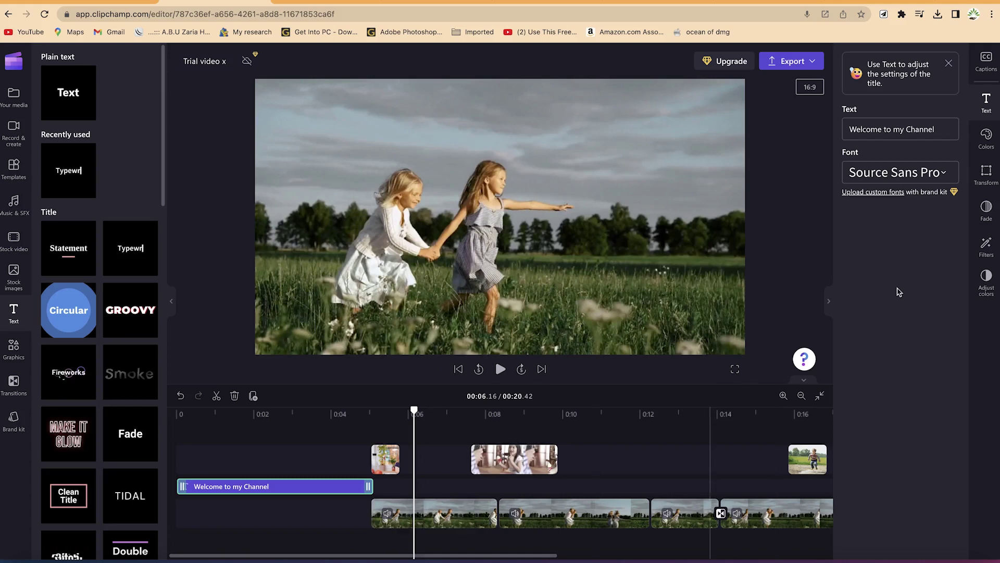
{"action": "left_click", "coordinate": [986, 139]}
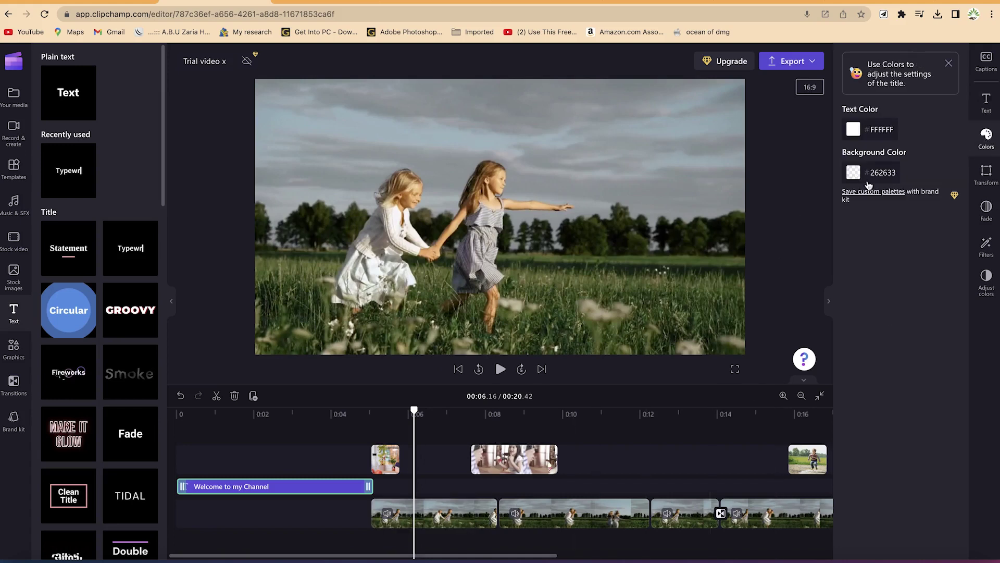
Step: Set the title text color to pink F34573 and the background to opaque blue 1089FF
{"action": "left_click", "coordinate": [858, 130]}
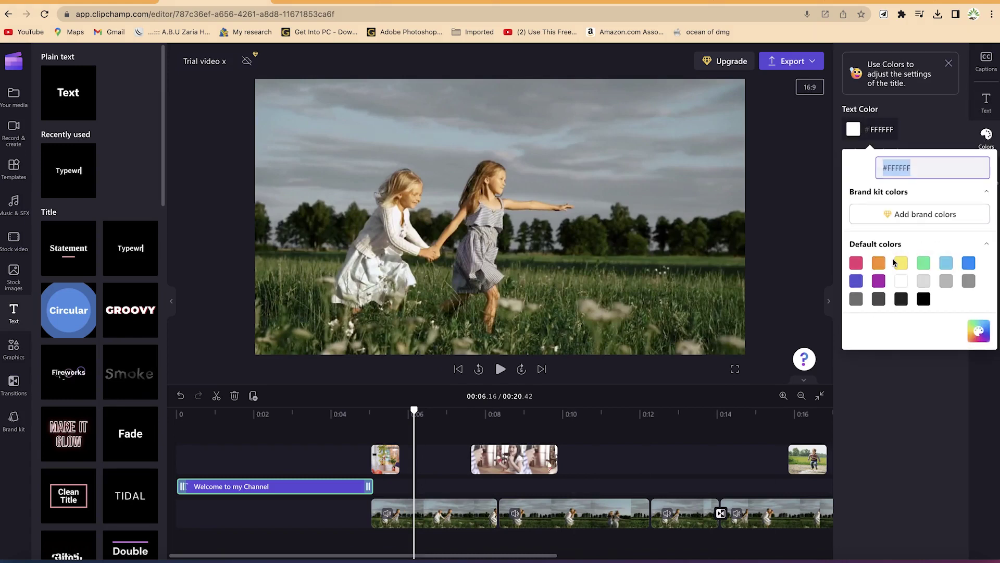
{"action": "left_click", "coordinate": [857, 264]}
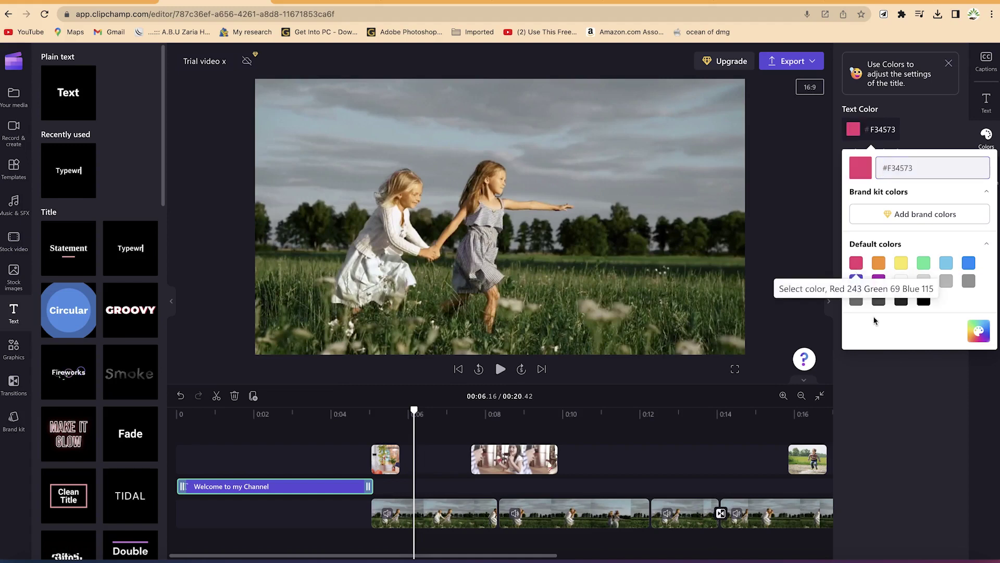
{"action": "left_click", "coordinate": [891, 372]}
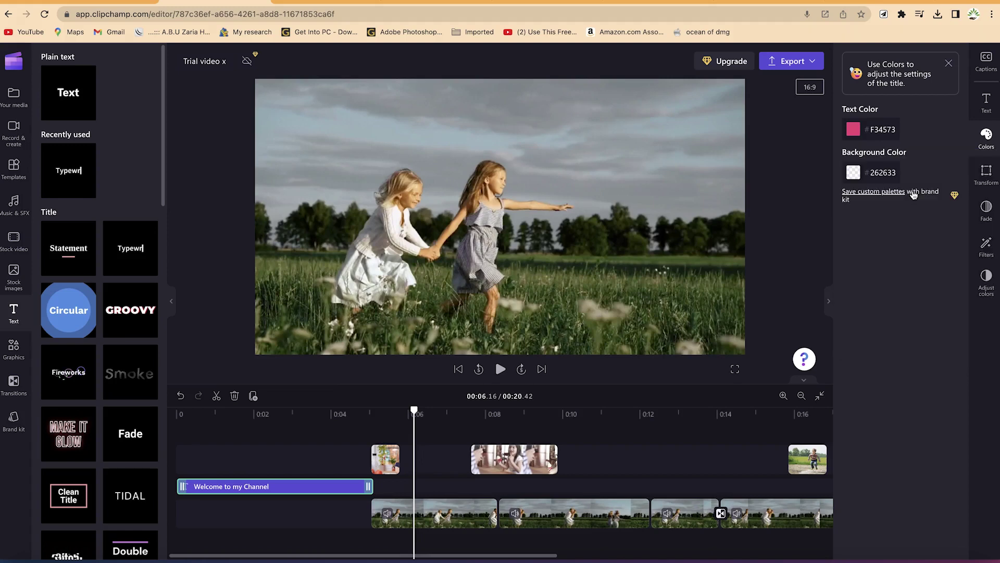
{"action": "left_click", "coordinate": [861, 174]}
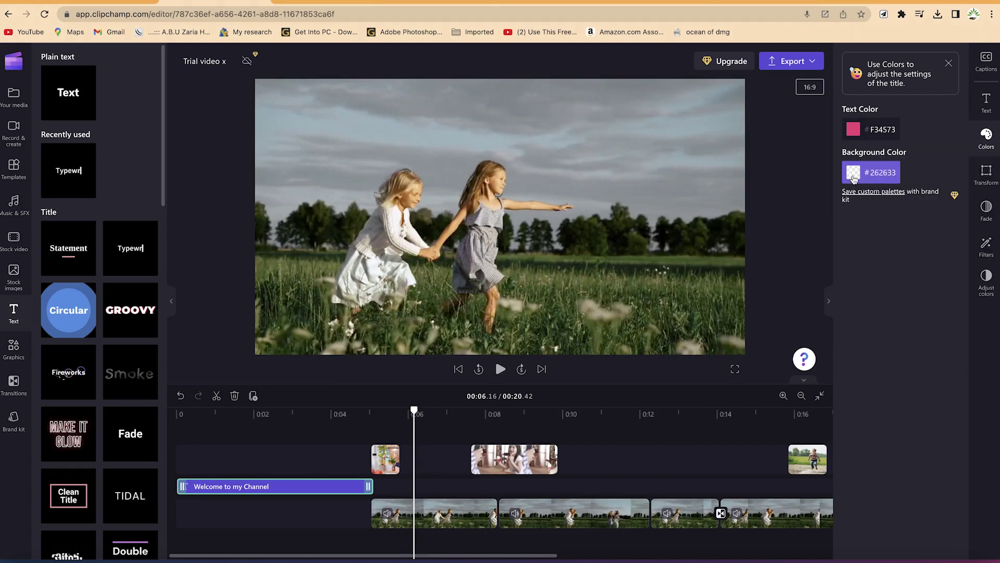
{"action": "left_click", "coordinate": [854, 177]}
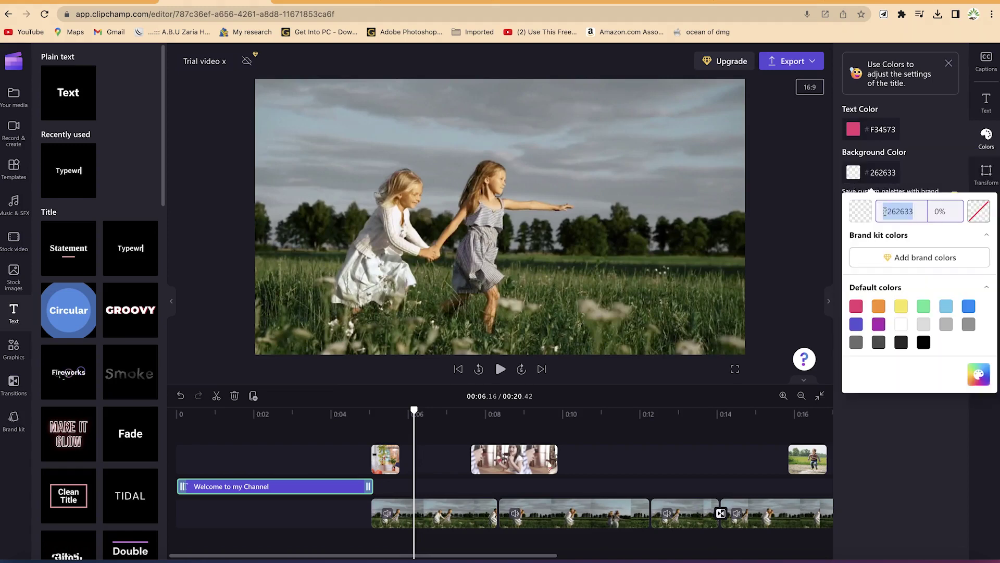
{"action": "left_click", "coordinate": [857, 326]}
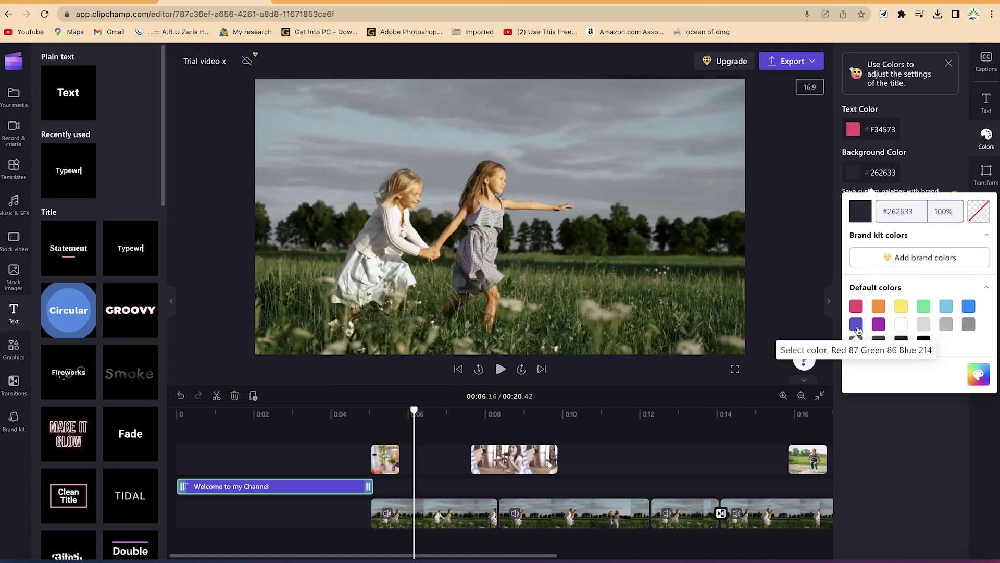
{"action": "left_click", "coordinate": [969, 310]}
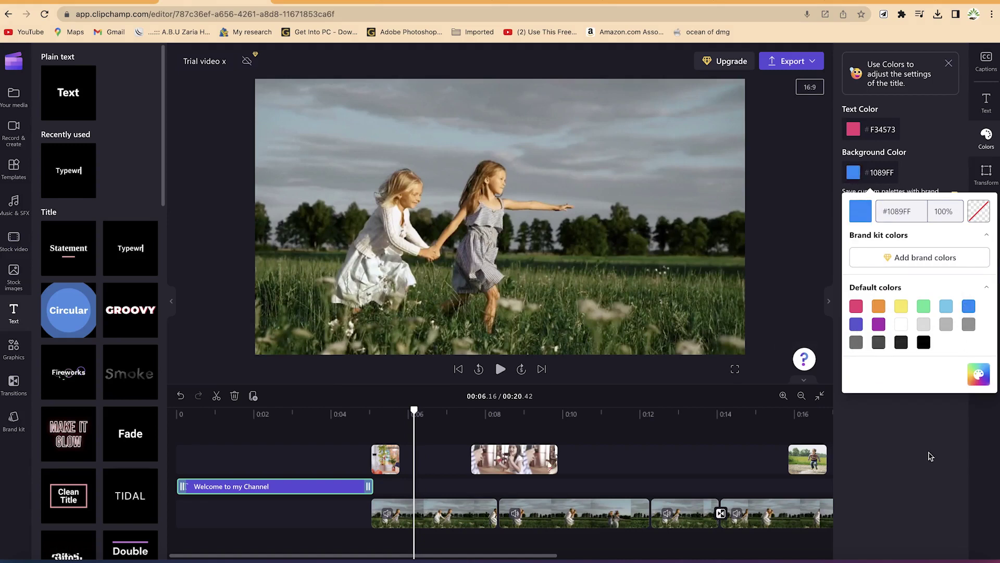
{"action": "left_click", "coordinate": [918, 440]}
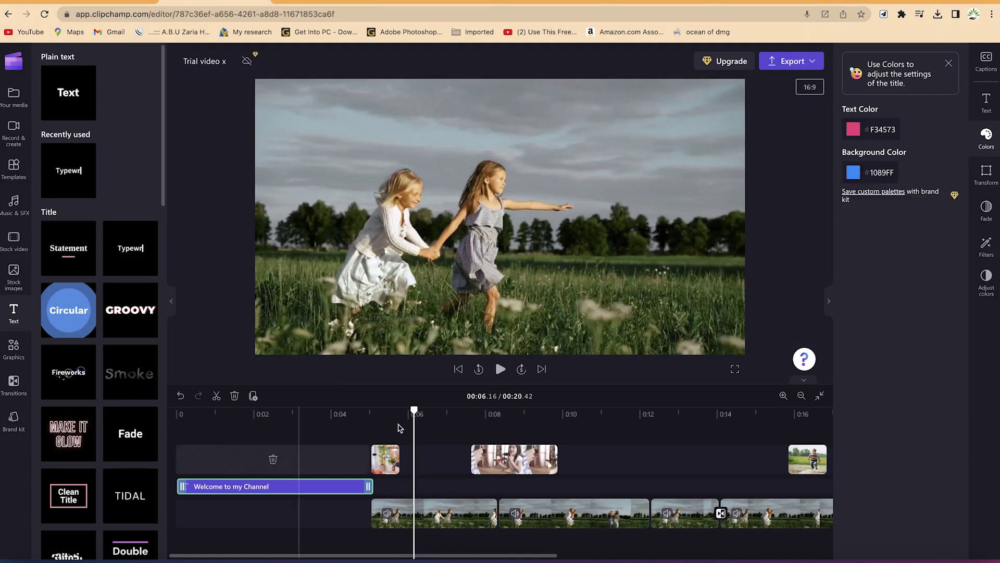
{"action": "left_click_drag", "start_coordinate": [414, 408], "coordinate": [182, 410]}
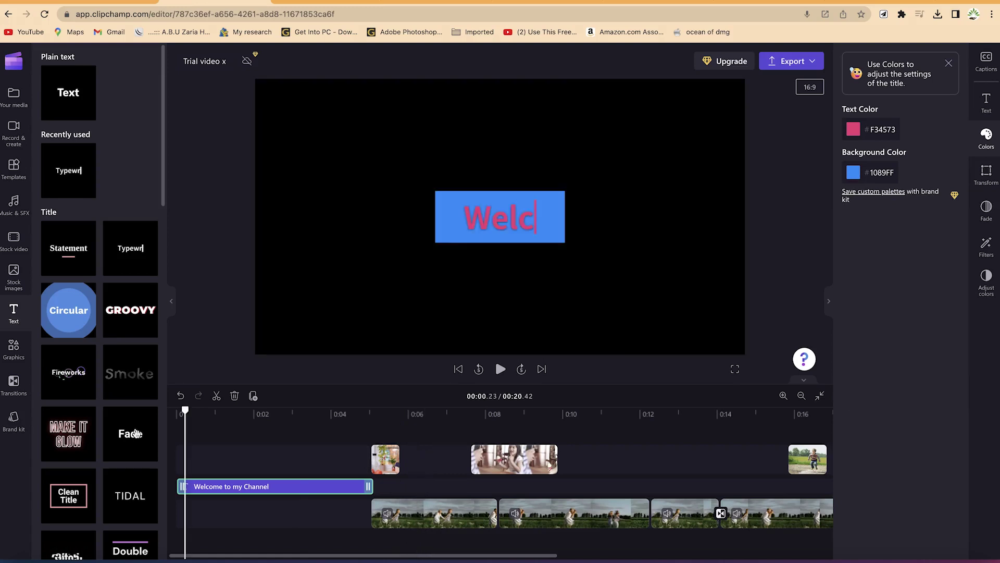
Step: Play and pause the pink-on-blue Welcome title, then show its Source Sans Pro font settings
{"action": "key", "text": "space"}
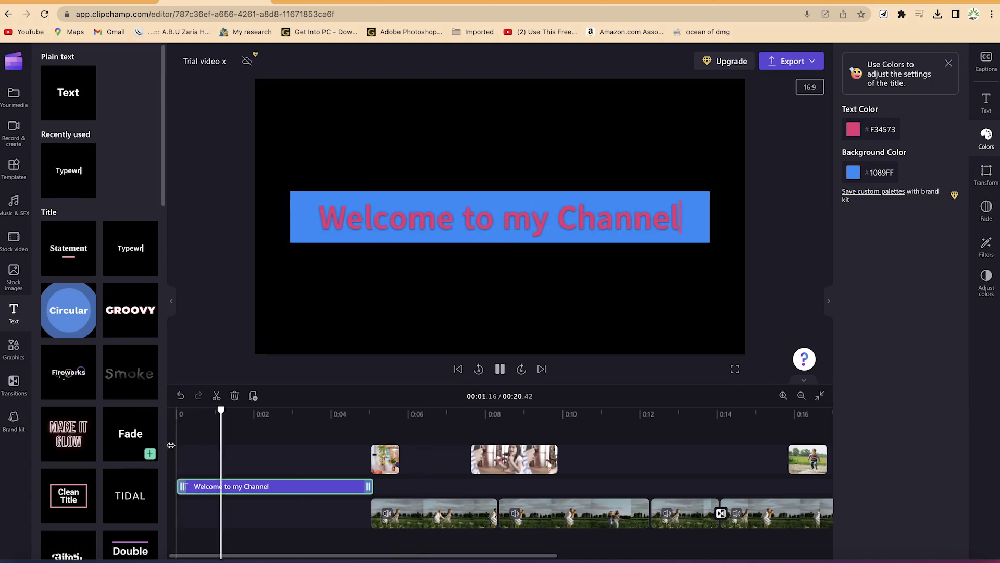
{"action": "key", "text": "space"}
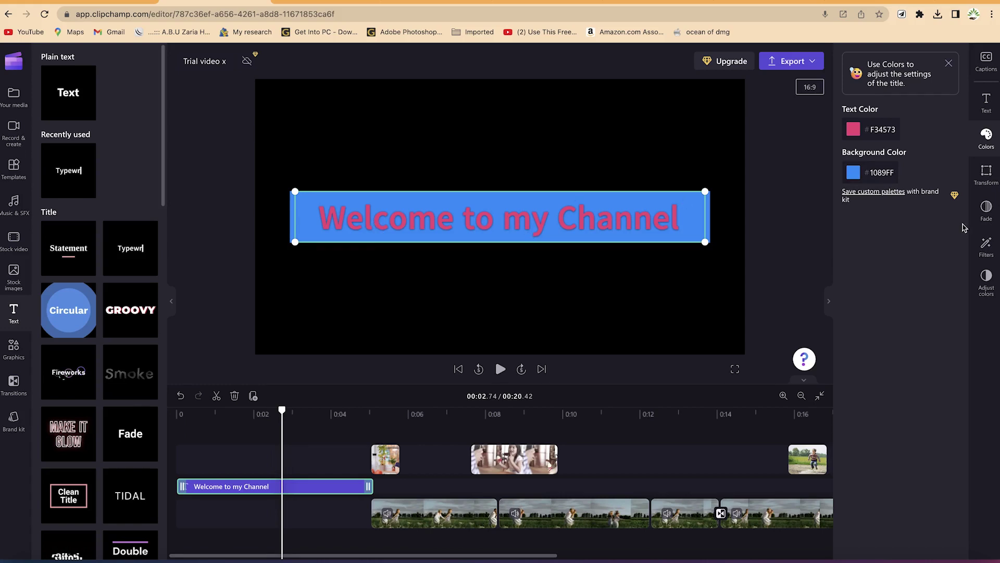
{"action": "left_click", "coordinate": [992, 109]}
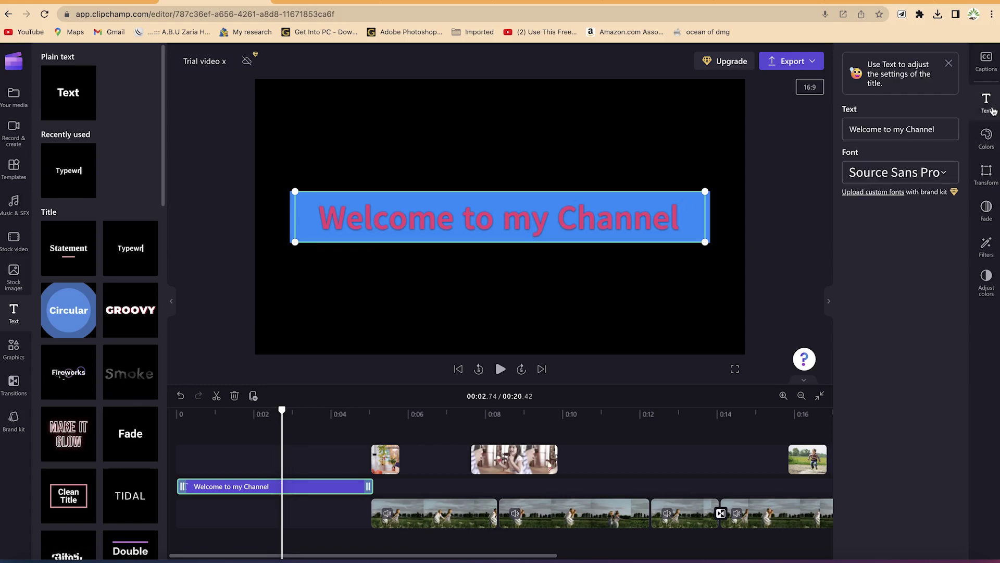
Step: Try the Knewave font on the title, then settle on Bebas Neue
{"action": "left_click", "coordinate": [898, 172]}
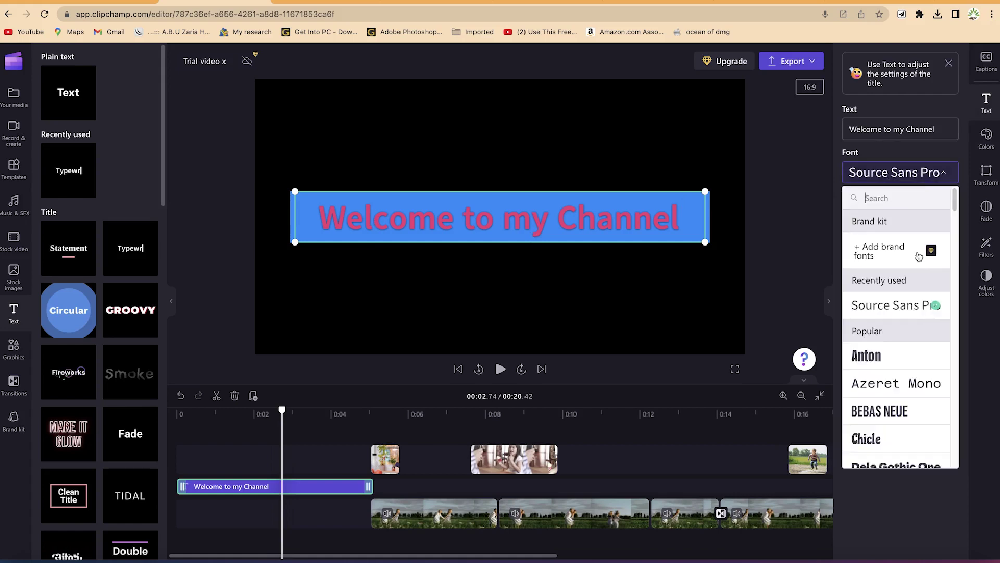
{"action": "scroll", "coordinate": [900, 297], "scroll_direction": "down", "scroll_amount": 10}
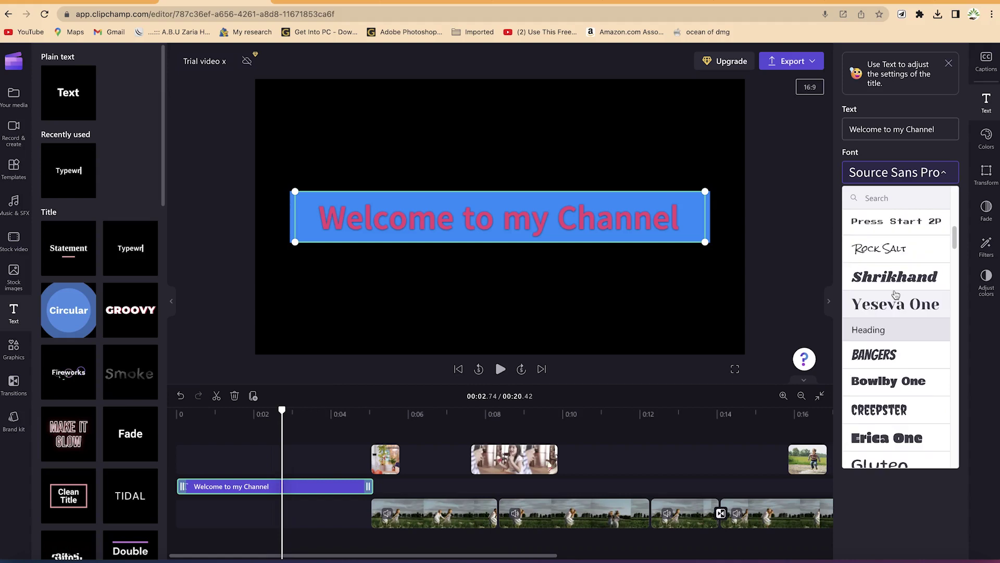
{"action": "scroll", "coordinate": [895, 295], "scroll_direction": "down", "scroll_amount": 15}
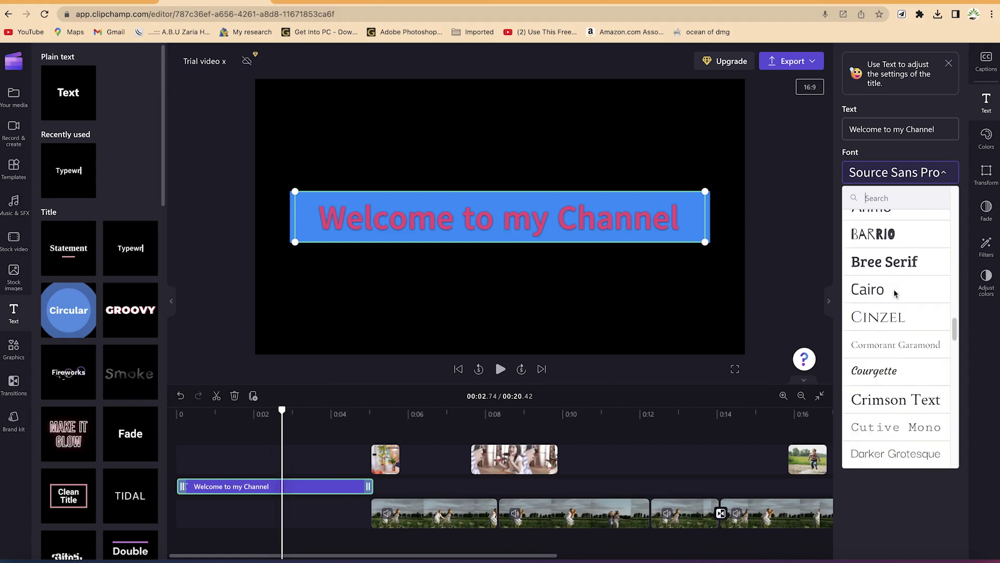
{"action": "scroll", "coordinate": [895, 294], "scroll_direction": "down", "scroll_amount": 4}
{"action": "scroll", "coordinate": [895, 294], "scroll_direction": "up", "scroll_amount": 15}
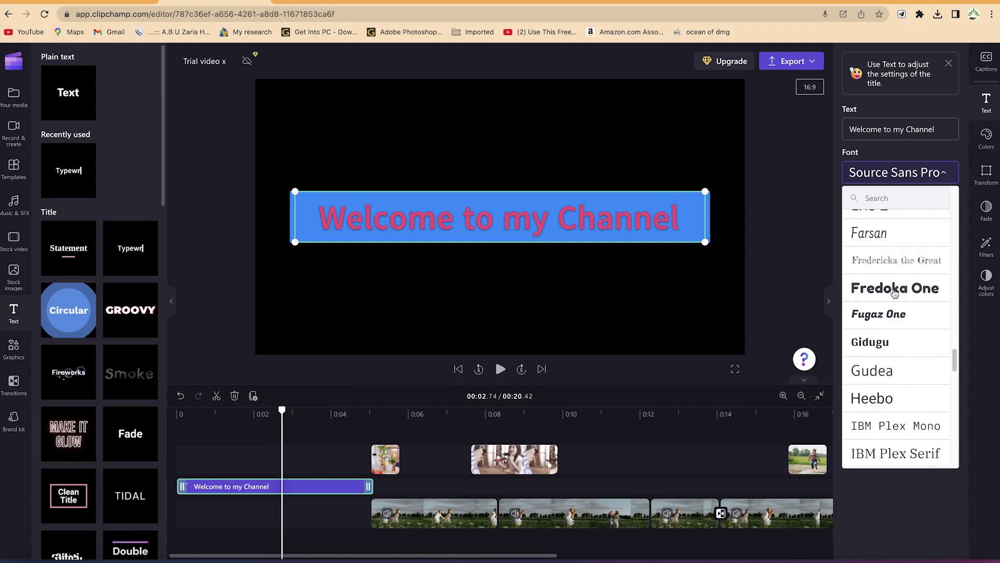
{"action": "scroll", "coordinate": [894, 294], "scroll_direction": "up", "scroll_amount": 10}
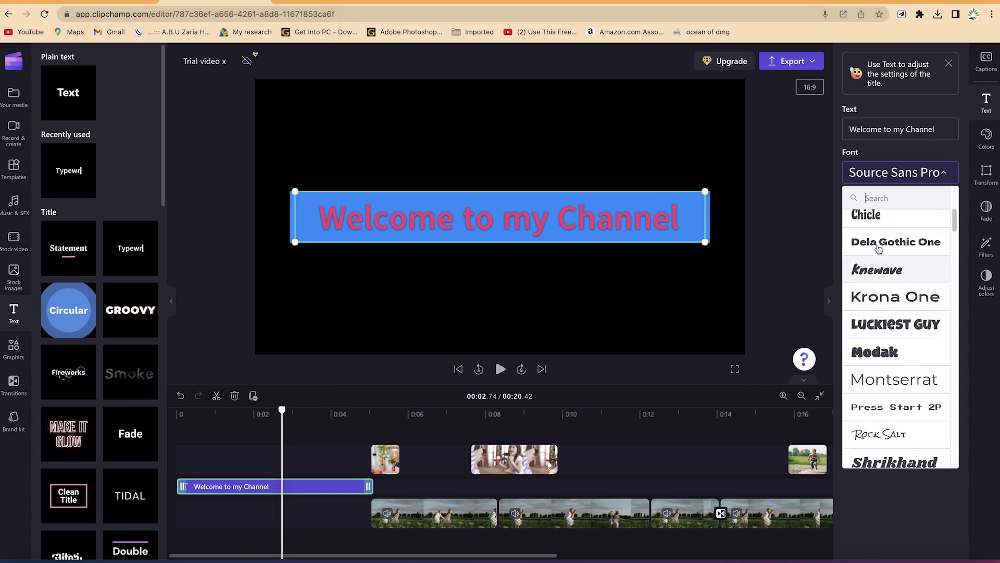
{"action": "left_click", "coordinate": [877, 270]}
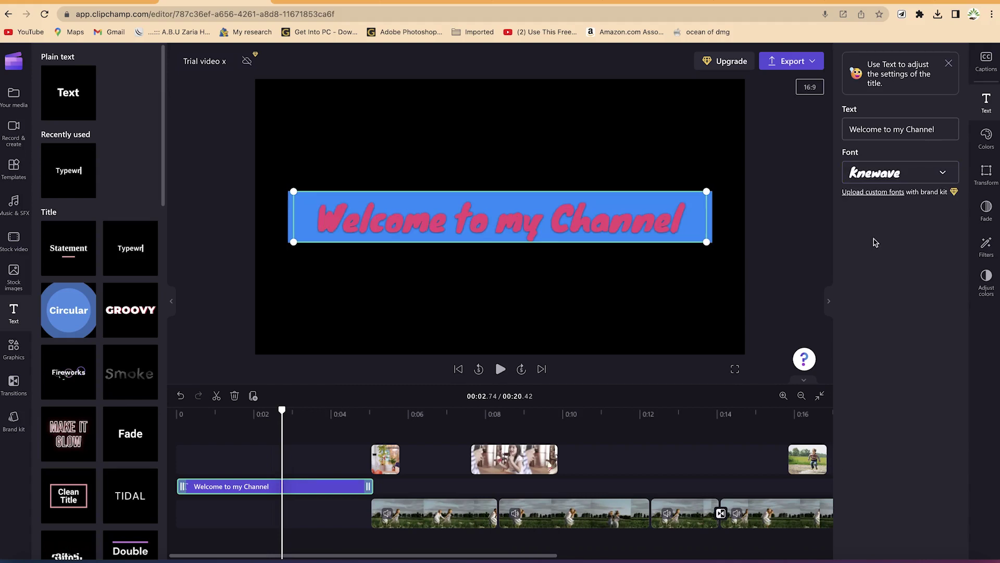
{"action": "left_click", "coordinate": [880, 174]}
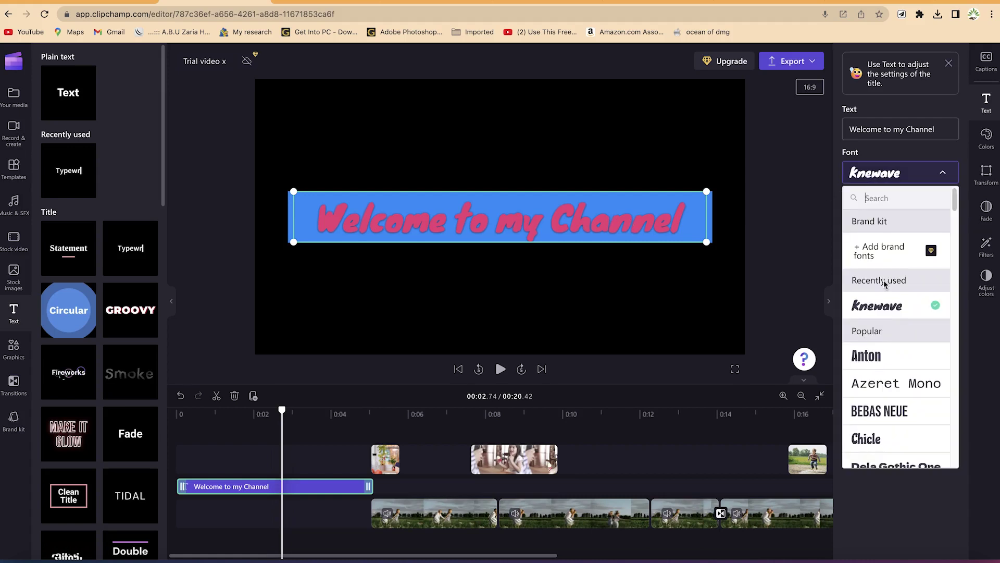
{"action": "scroll", "coordinate": [884, 283], "scroll_direction": "down", "scroll_amount": 3}
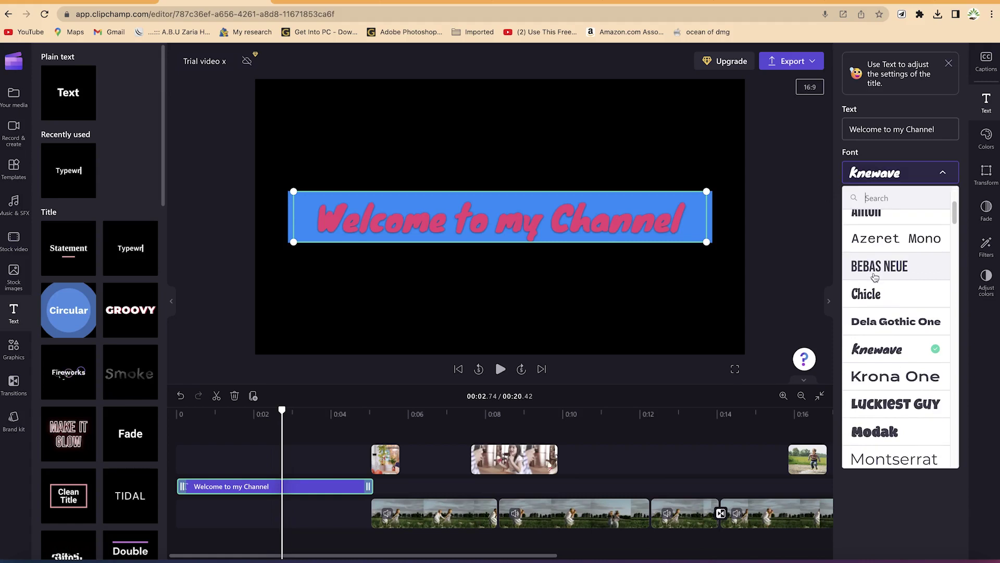
{"action": "left_click", "coordinate": [875, 268]}
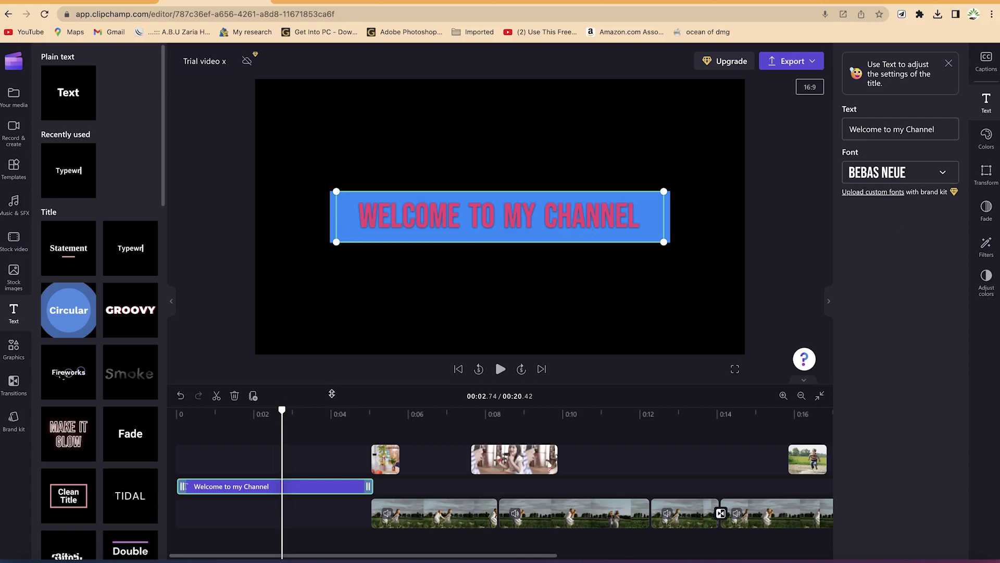
Step: Play the Bebas Neue title from the start and scroll the timeline to the 20.42 s end
{"action": "left_click_drag", "start_coordinate": [282, 411], "coordinate": [180, 412]}
{"action": "key", "text": "space"}
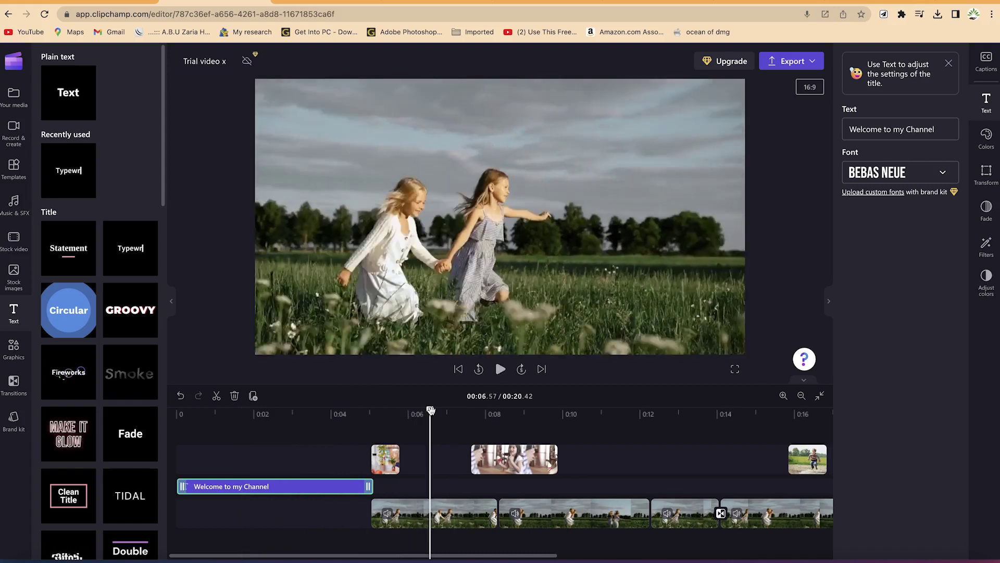
{"action": "left_click", "coordinate": [354, 412]}
{"action": "left_click", "coordinate": [331, 410]}
{"action": "scroll", "coordinate": [563, 448], "scroll_direction": "right", "scroll_amount": 10}
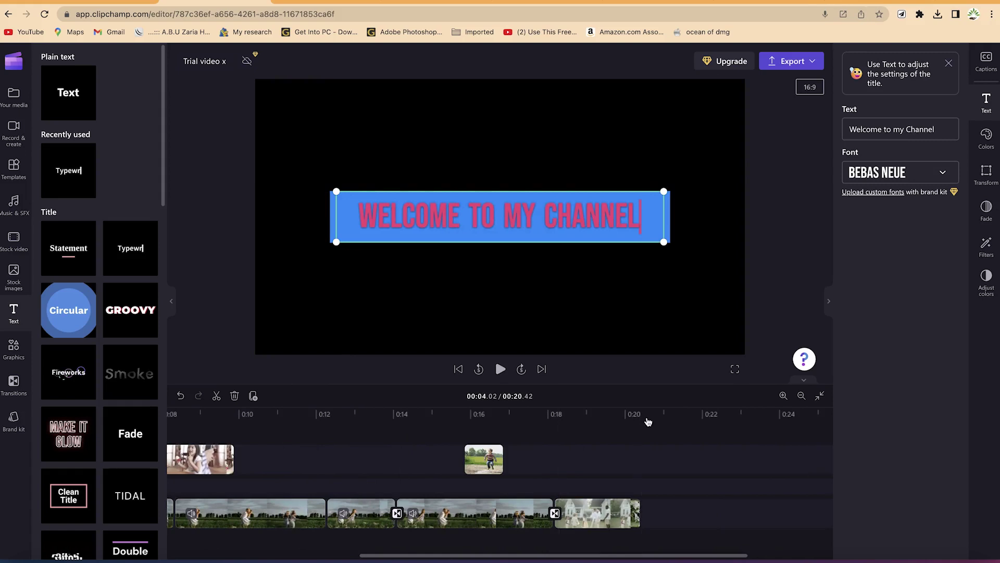
{"action": "left_click", "coordinate": [576, 458]}
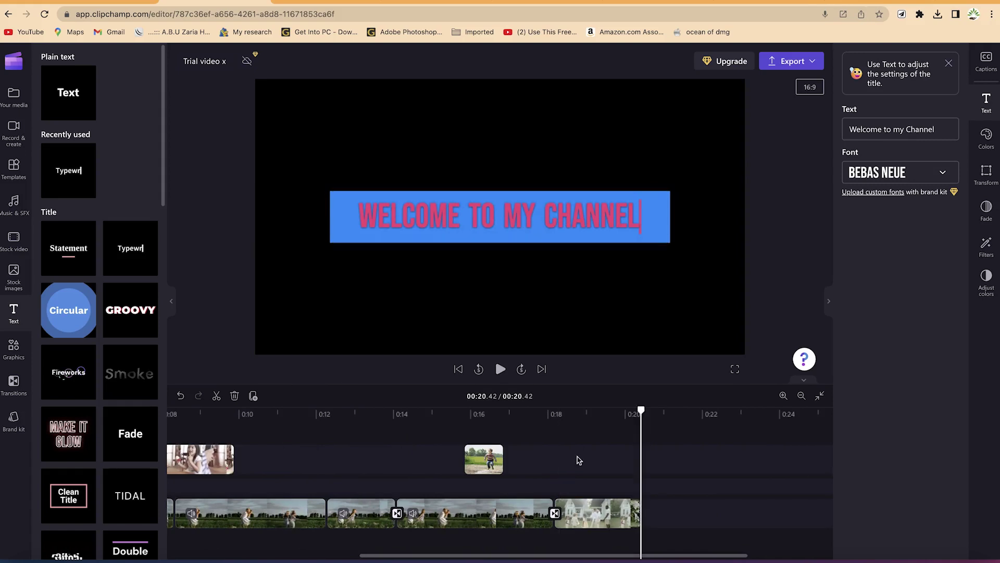
{"action": "scroll", "coordinate": [78, 432], "scroll_direction": "down", "scroll_amount": 1}
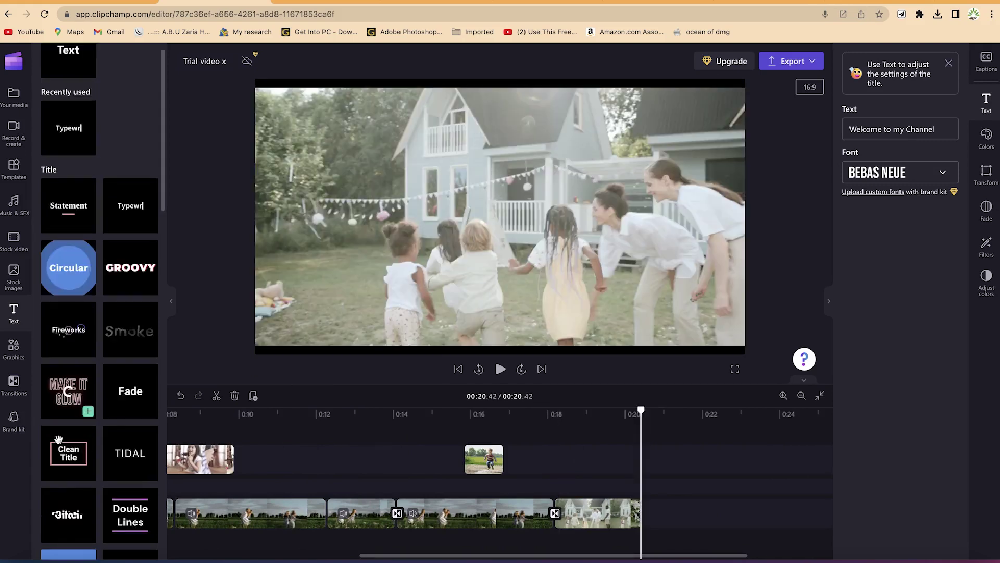
{"action": "scroll", "coordinate": [58, 440], "scroll_direction": "down", "scroll_amount": 1}
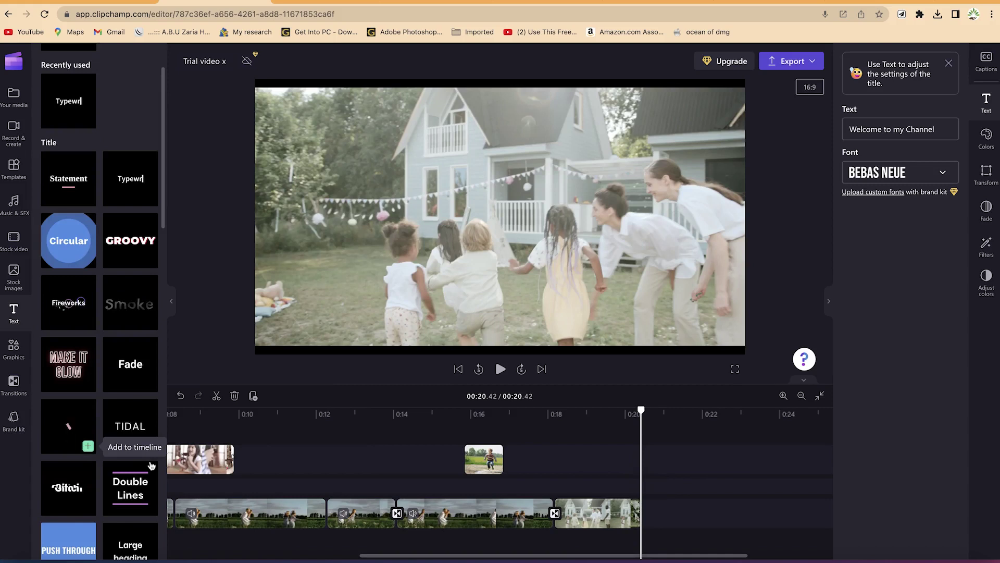
Step: Add a Clean Title end card at 0:22 reading 'Please Remember' / 'To Subscribe' on two lines
{"action": "left_click", "coordinate": [88, 446]}
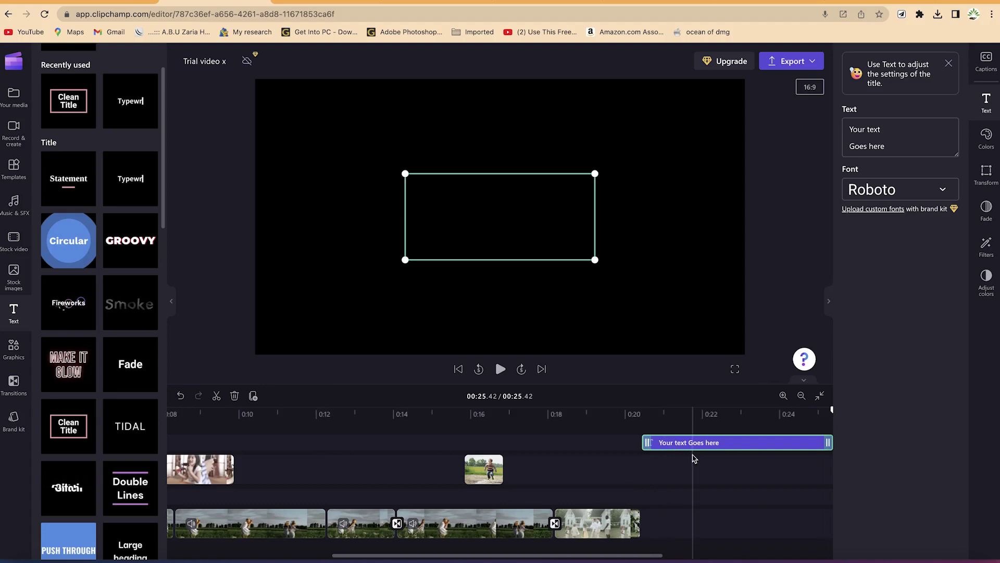
{"action": "left_click", "coordinate": [703, 414]}
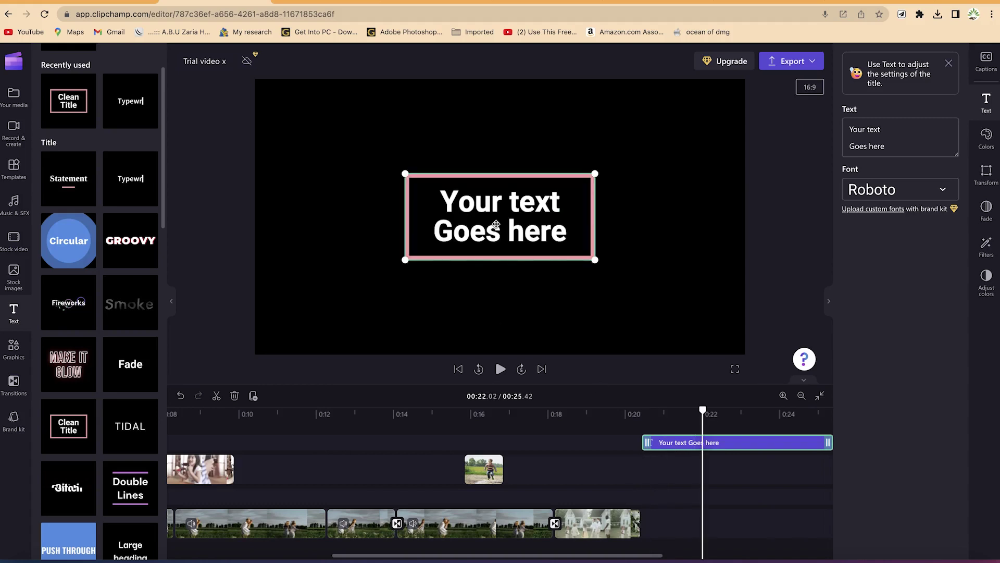
{"action": "left_click", "coordinate": [896, 140]}
{"action": "key", "text": "ctrl+a"}
{"action": "type", "text": "Please R"}
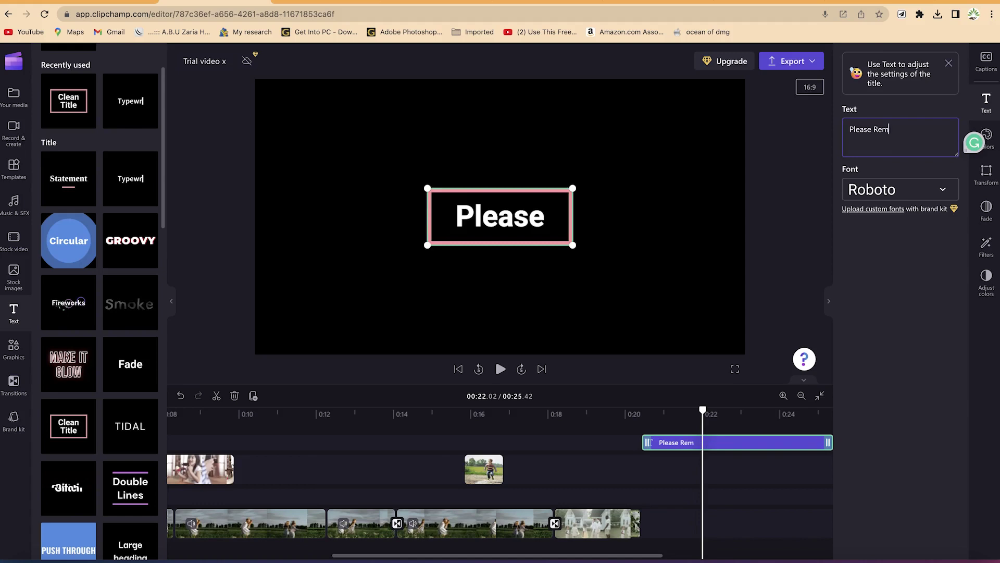
{"action": "type", "text": "emember"}
{"action": "key", "text": "Return"}
{"action": "type", "text": "To Subscr"}
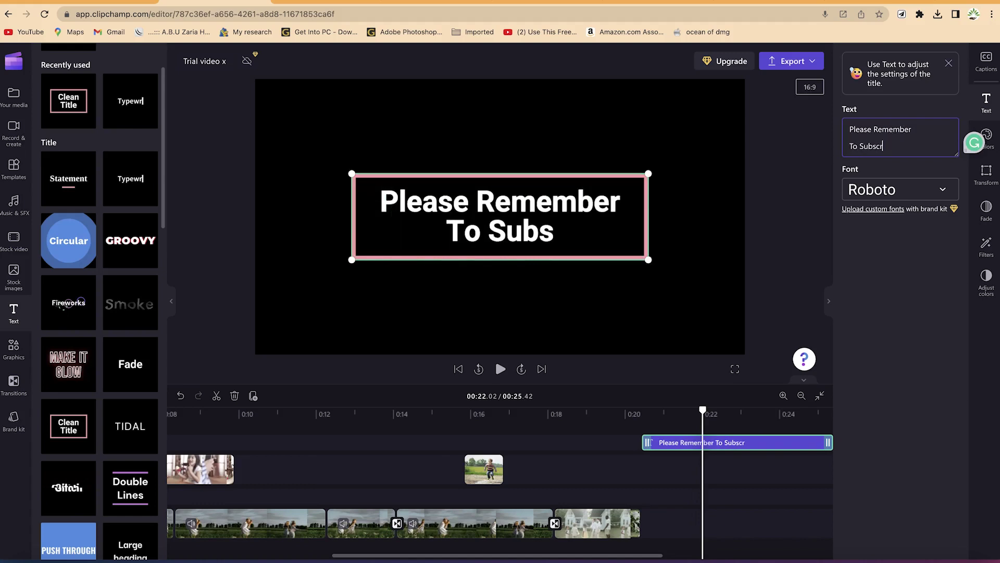
{"action": "type", "text": "ibe"}
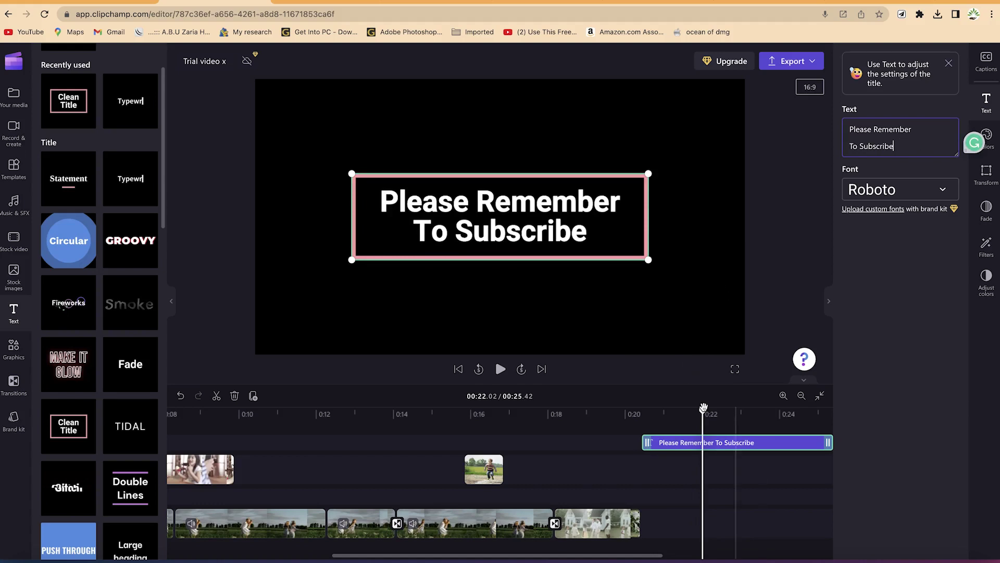
{"action": "left_click", "coordinate": [986, 139]}
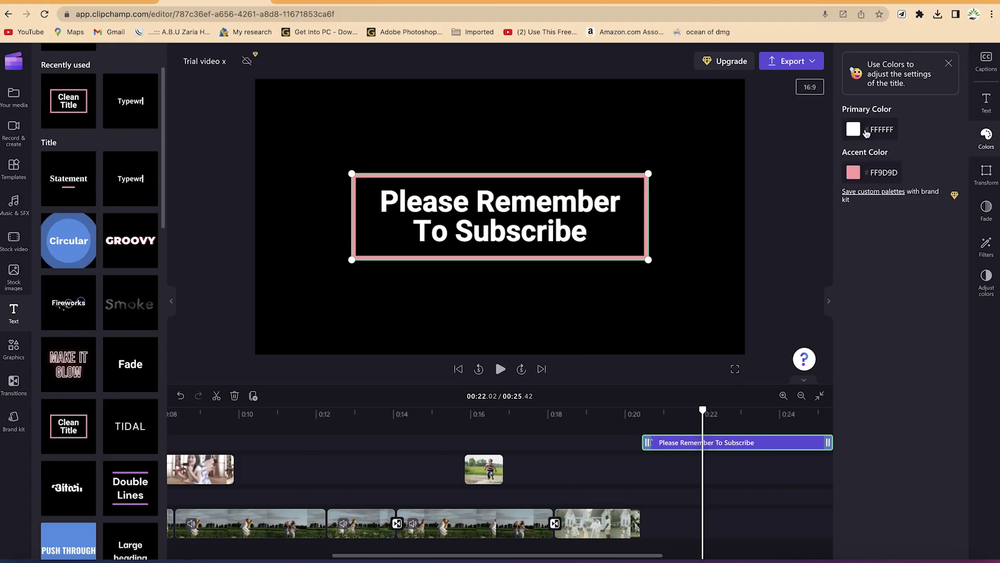
Step: Enlarge the end card slightly and give it a 0.6 s fade-in and 0.5 s fade-out
{"action": "left_click", "coordinate": [875, 172]}
{"action": "left_click", "coordinate": [986, 174]}
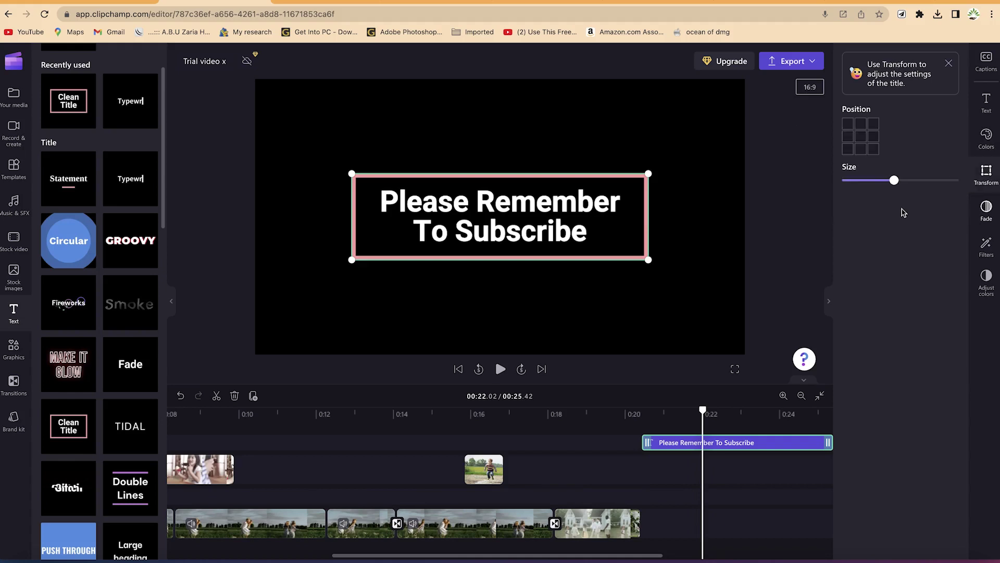
{"action": "left_click_drag", "start_coordinate": [897, 181], "coordinate": [901, 182]}
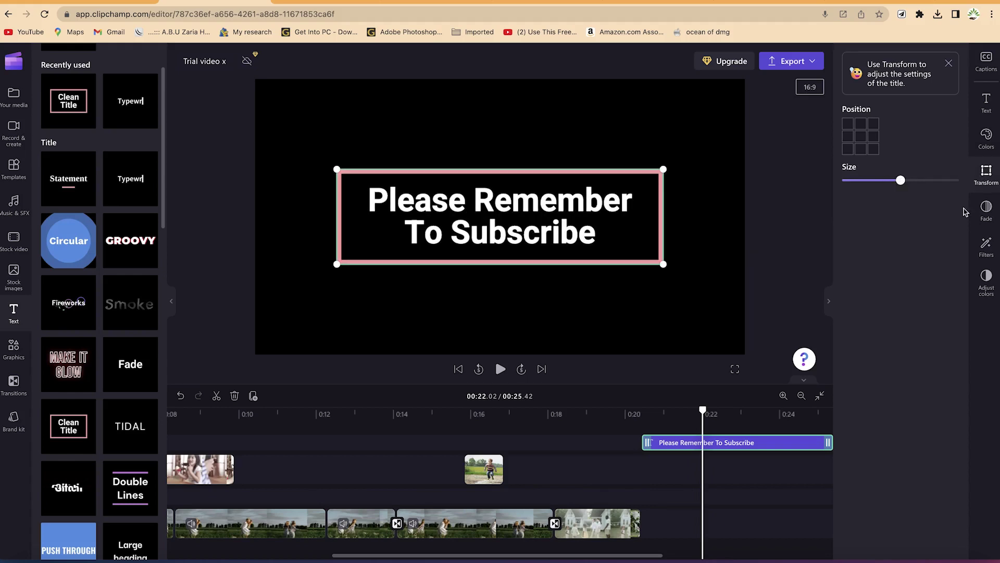
{"action": "left_click", "coordinate": [984, 210]}
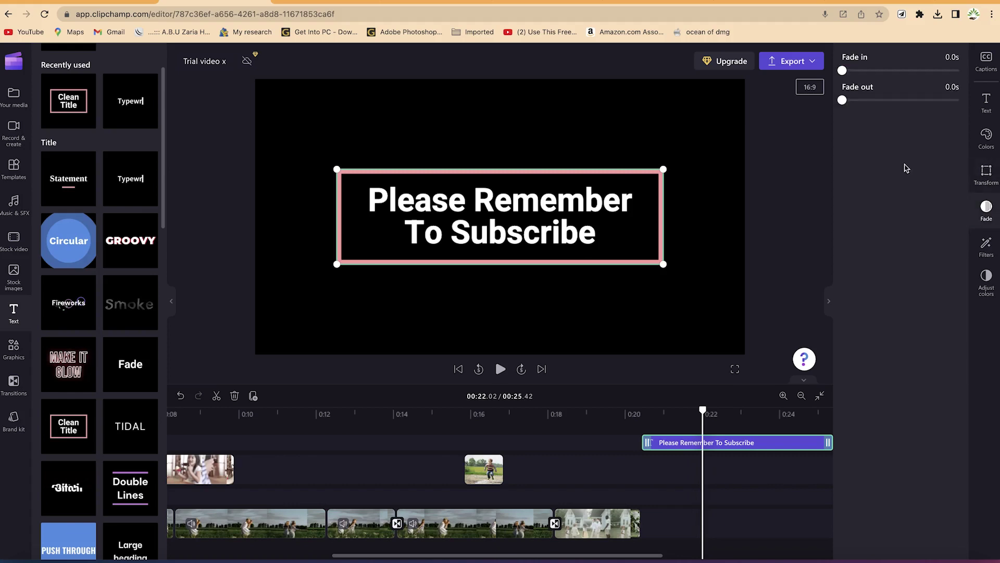
{"action": "left_click_drag", "start_coordinate": [843, 70], "coordinate": [871, 108]}
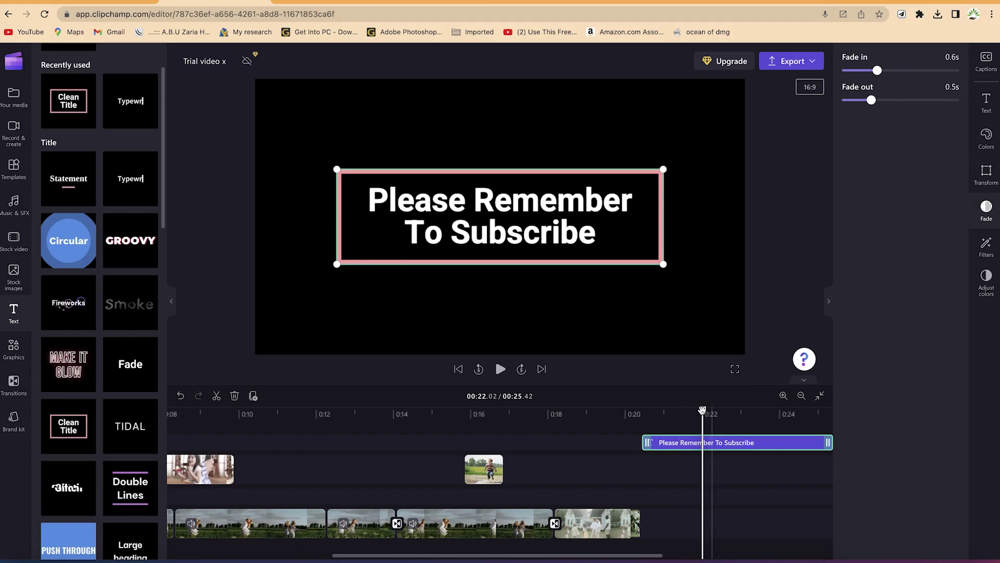
{"action": "mouse_move", "coordinate": [702, 410]}
{"action": "left_mouse_down"}
{"action": "mouse_move", "coordinate": [642, 401]}
{"action": "mouse_move", "coordinate": [836, 412]}
{"action": "mouse_move", "coordinate": [709, 400]}
{"action": "left_mouse_up"}
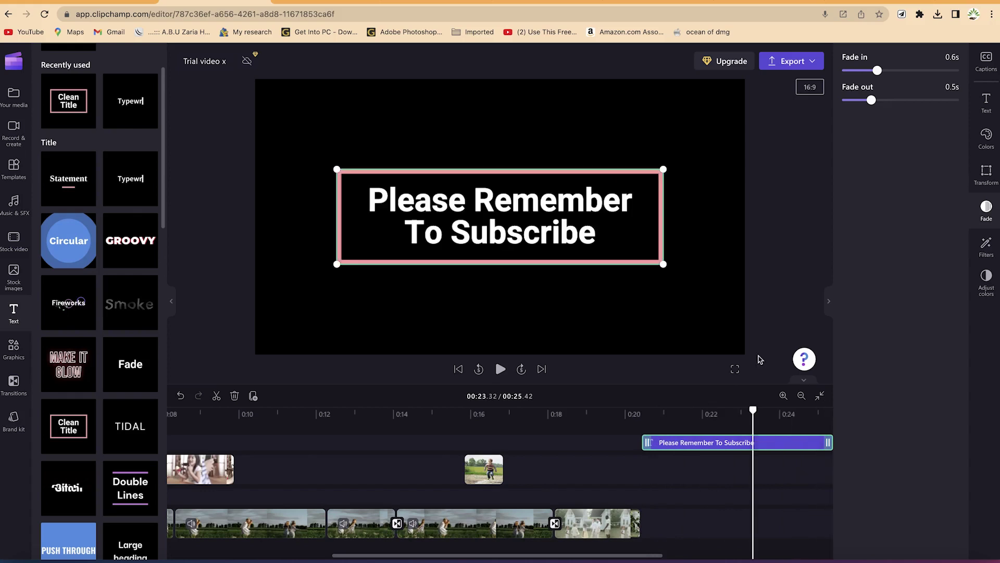
Step: Preview Vertical, Glass, Glitch, Chromatic aberration and Cartoon filters on the end card, then choose Unfiltered
{"action": "left_click", "coordinate": [986, 249]}
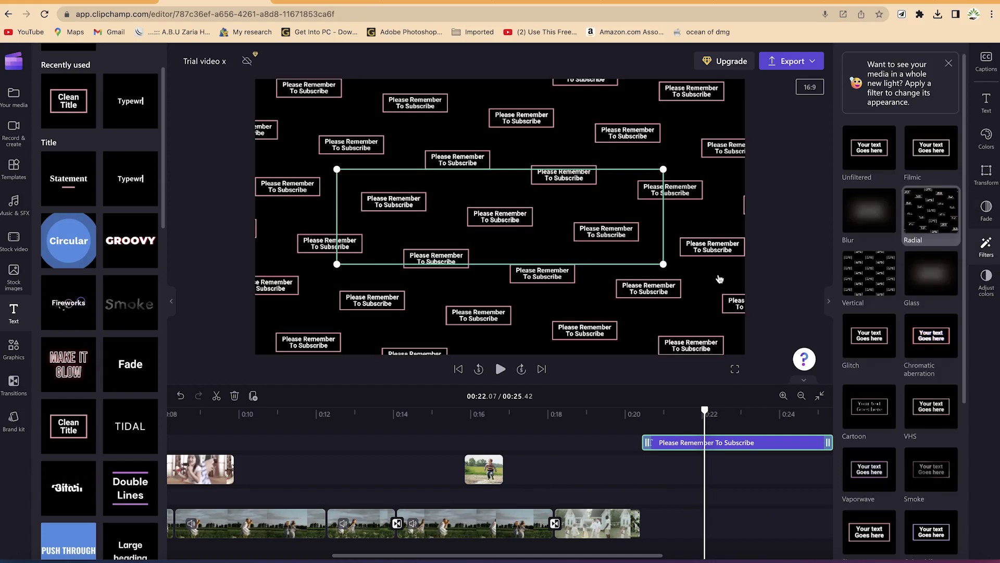
{"action": "left_click", "coordinate": [863, 279]}
{"action": "left_click", "coordinate": [940, 270]}
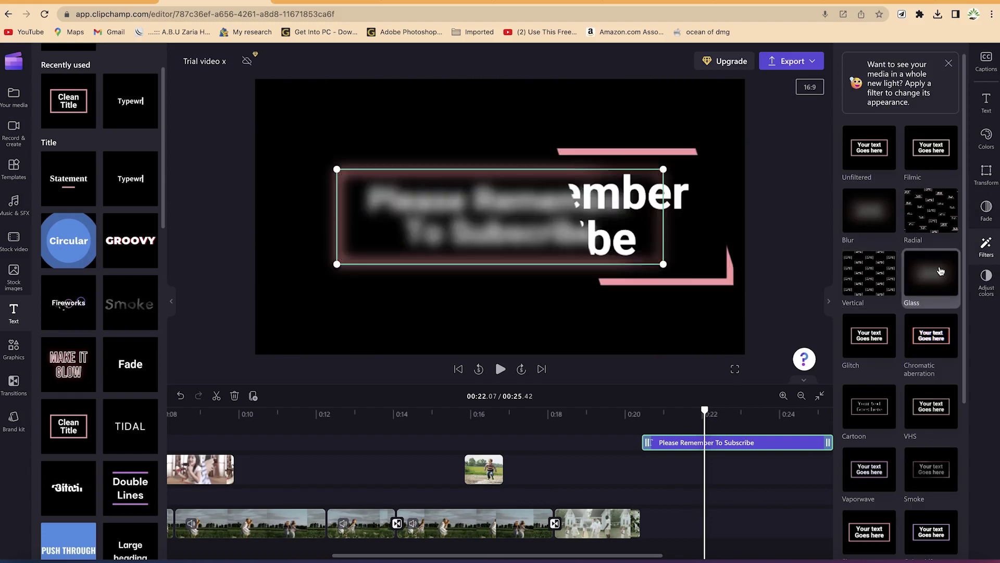
{"action": "left_click", "coordinate": [881, 339]}
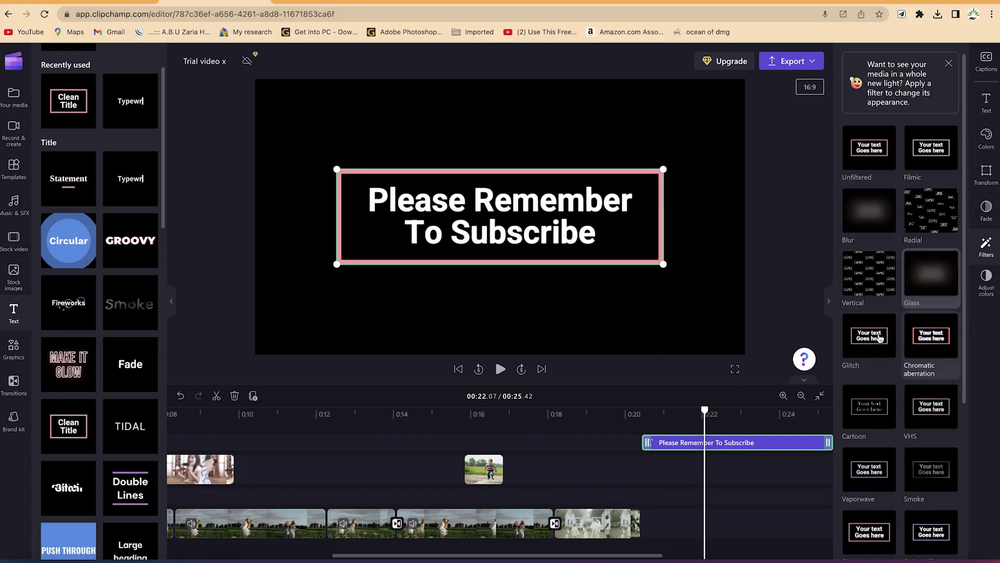
{"action": "left_click", "coordinate": [939, 351]}
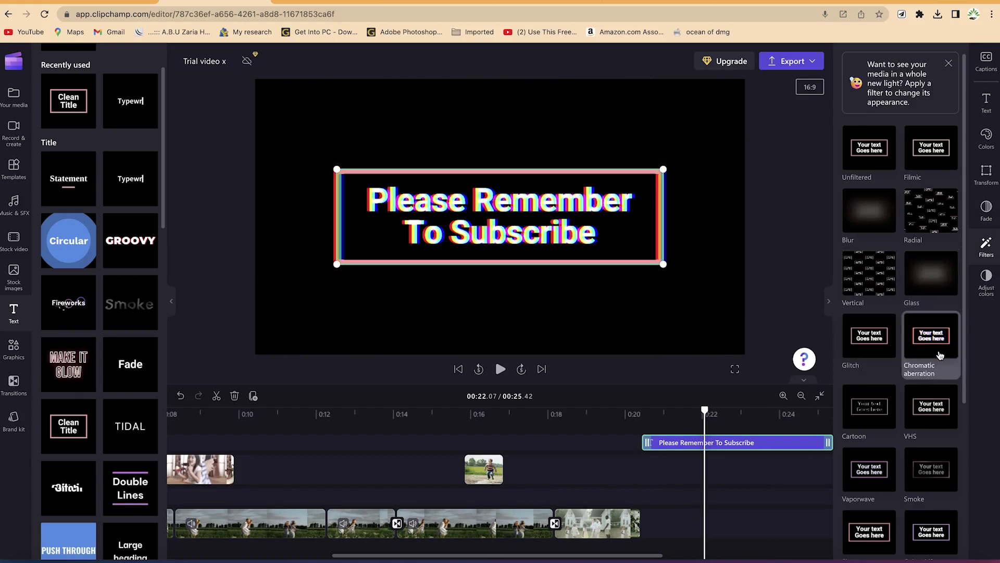
{"action": "left_click", "coordinate": [869, 422]}
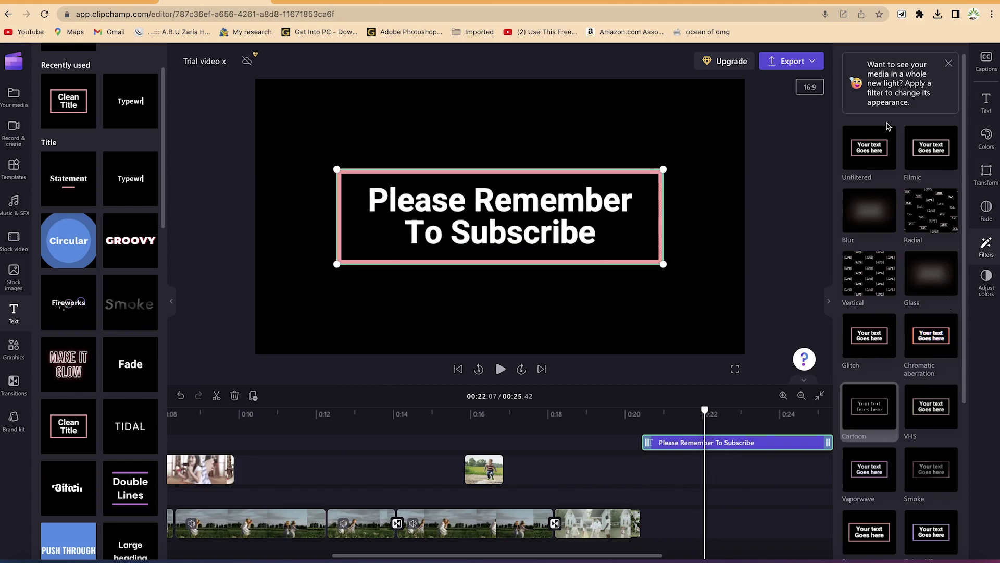
{"action": "left_click", "coordinate": [869, 272]}
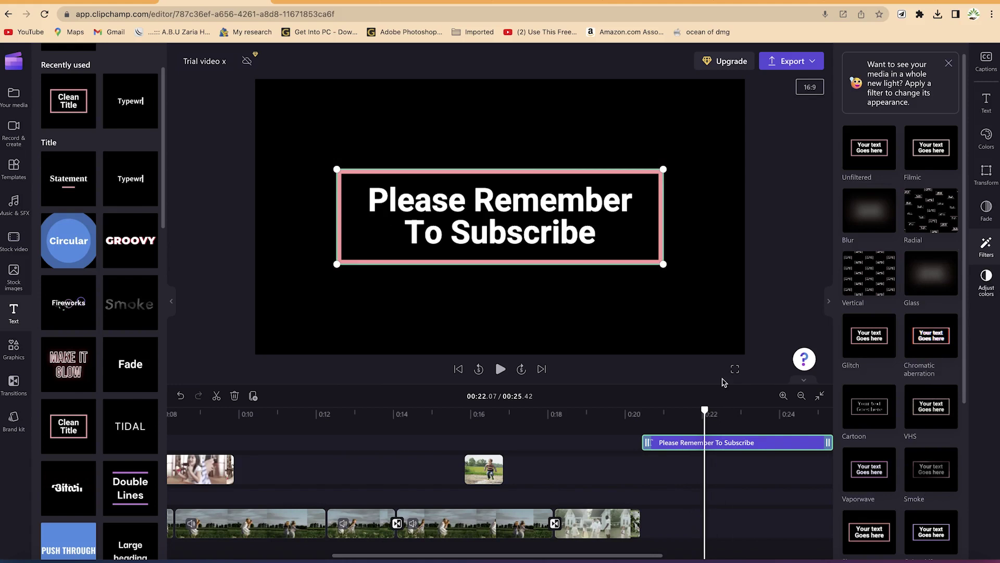
Step: Play the video from about 0:20 through the subscribe end card to the 25.42 s end
{"action": "left_click", "coordinate": [986, 281]}
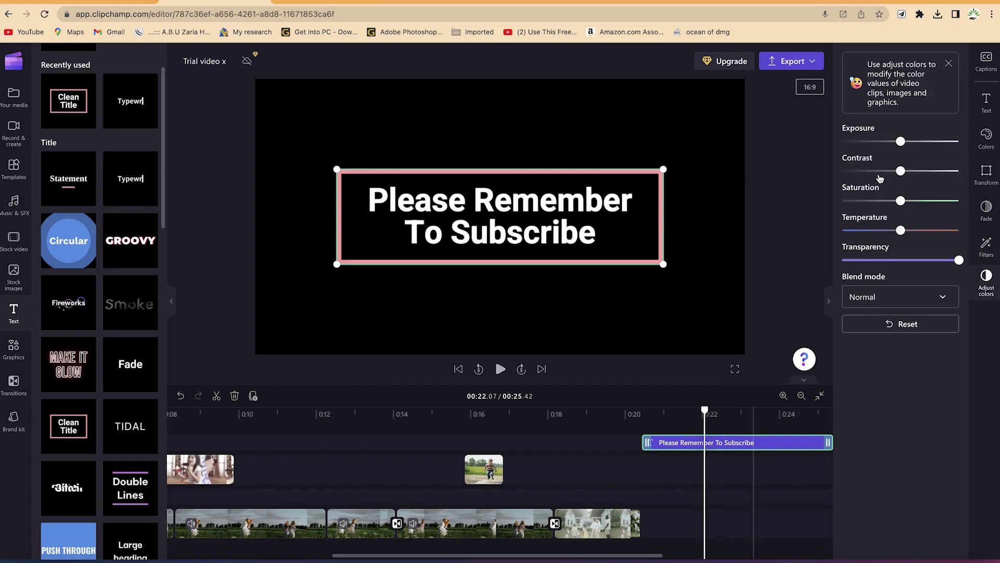
{"action": "left_click", "coordinate": [734, 414]}
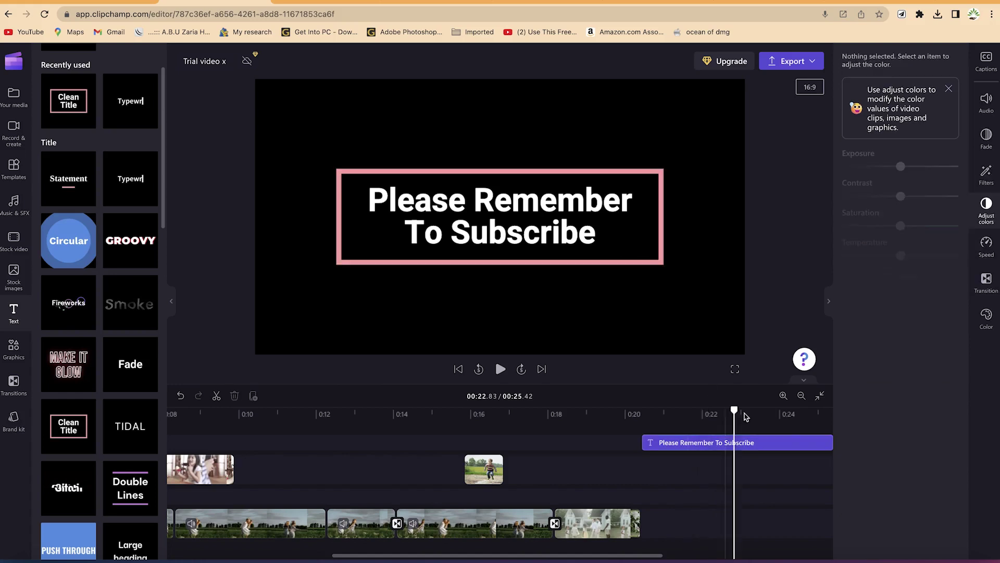
{"action": "left_click_drag", "start_coordinate": [733, 410], "coordinate": [632, 410]}
{"action": "key", "text": "space"}
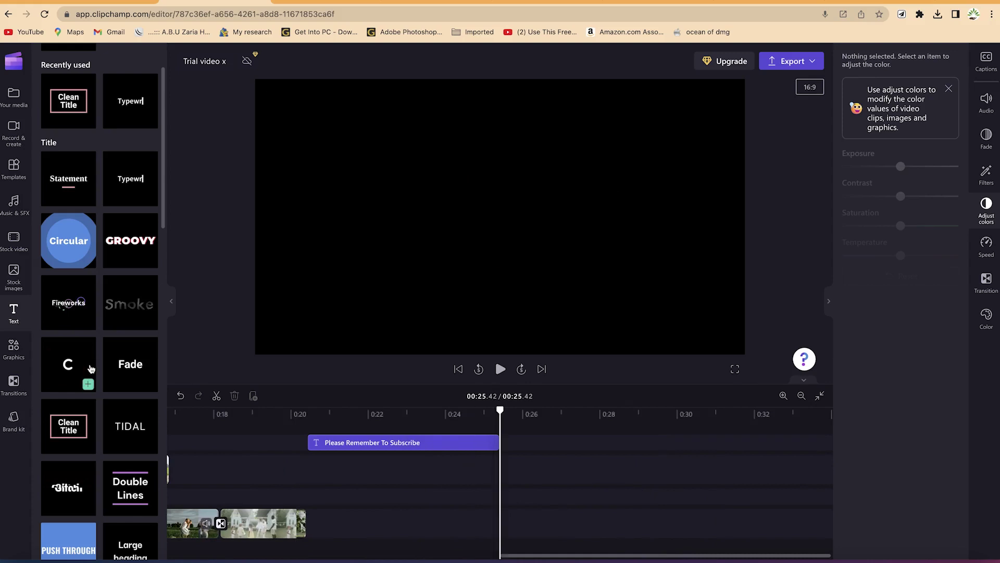
{"action": "scroll", "coordinate": [91, 369], "scroll_direction": "down", "scroll_amount": 10}
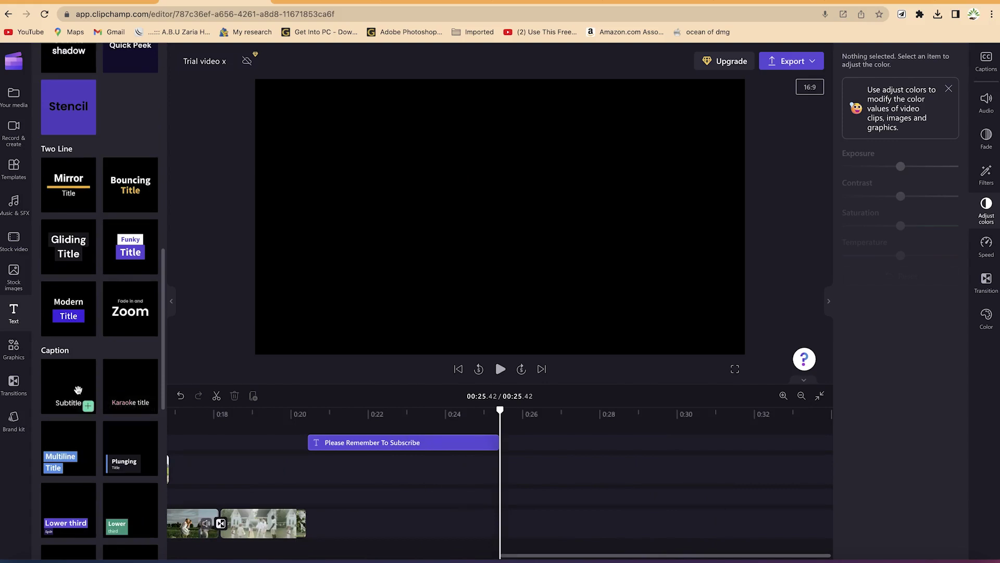
Step: Scroll the Text templates to the Caption section and bring timeline 0:04–0:20 into view
{"action": "scroll", "coordinate": [57, 203], "scroll_direction": "down", "scroll_amount": 1}
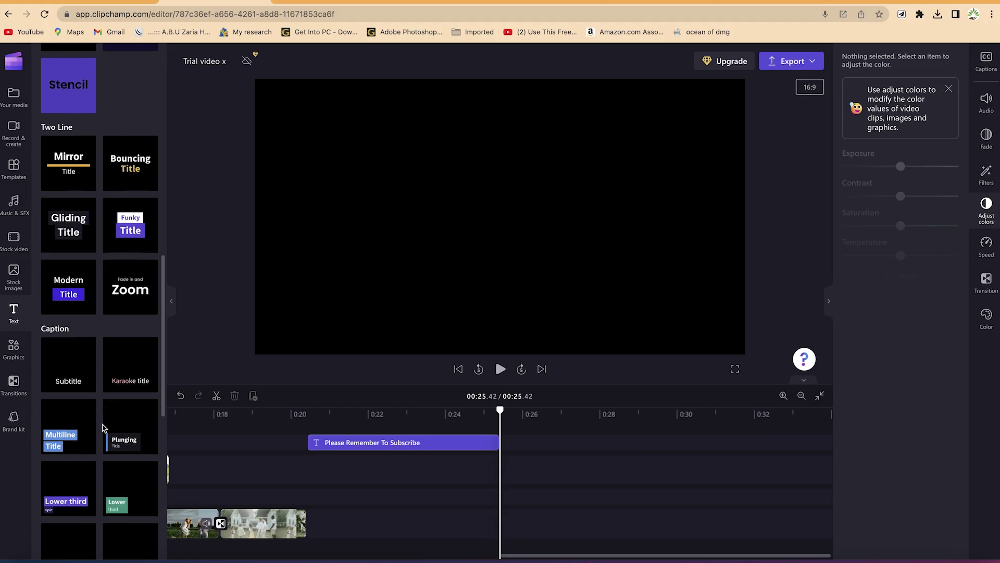
{"action": "scroll", "coordinate": [99, 416], "scroll_direction": "down", "scroll_amount": 3}
{"action": "scroll", "coordinate": [94, 422], "scroll_direction": "down", "scroll_amount": 5}
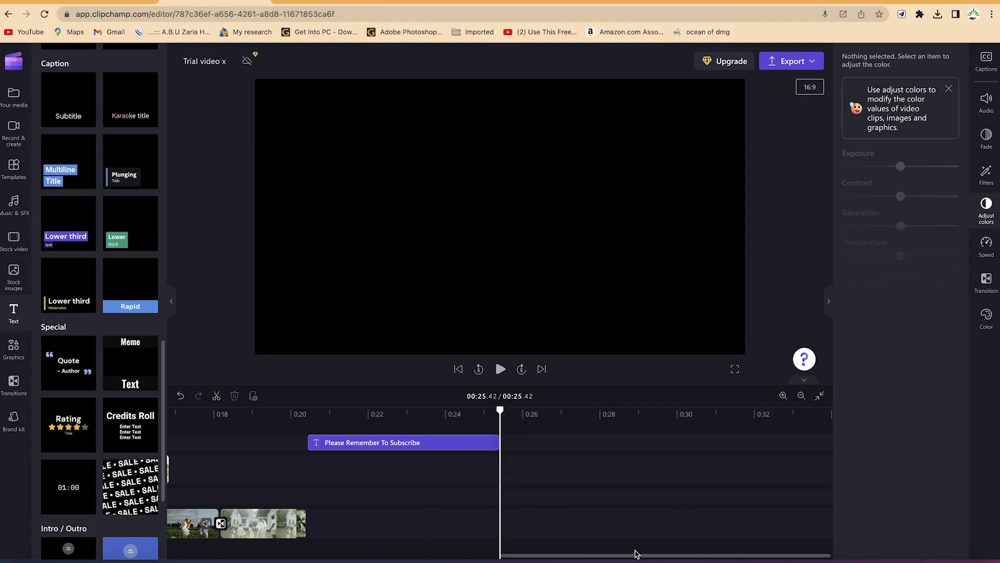
{"action": "left_click_drag", "start_coordinate": [633, 556], "coordinate": [280, 556]}
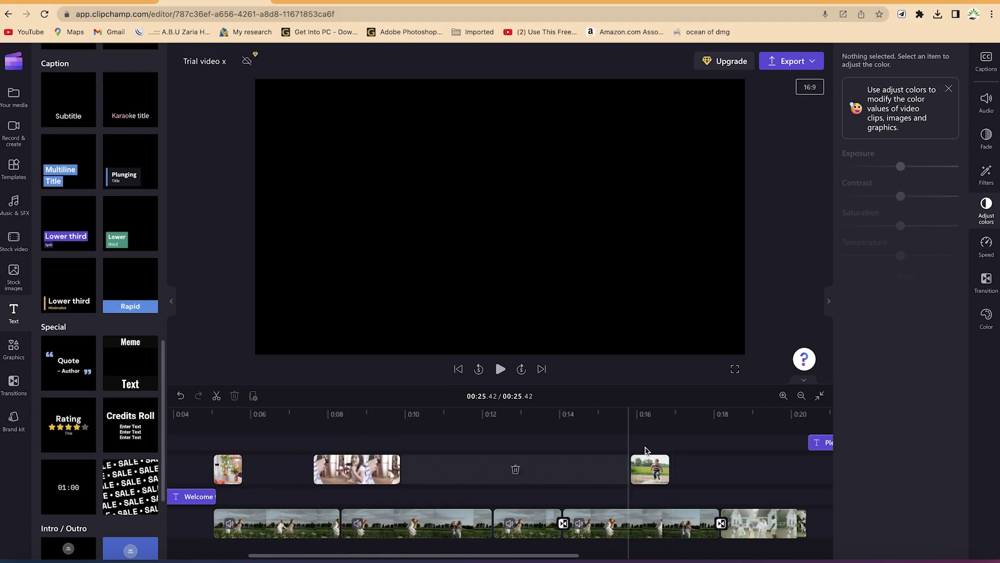
Step: Place the 'Lower third Minimalist' title at 0:16 and trim it to a short clip
{"action": "left_click", "coordinate": [645, 450]}
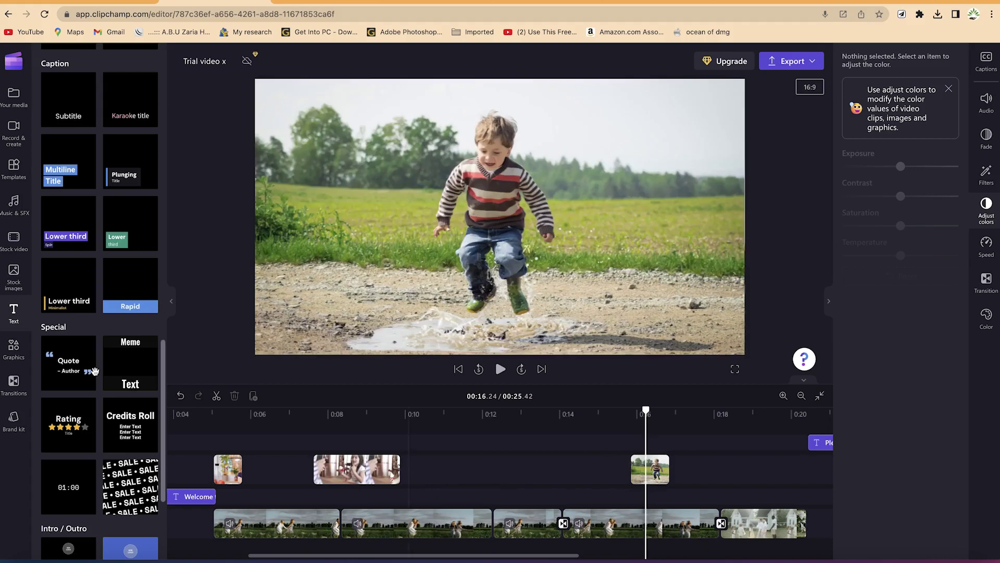
{"action": "left_click_drag", "start_coordinate": [72, 308], "coordinate": [663, 448]}
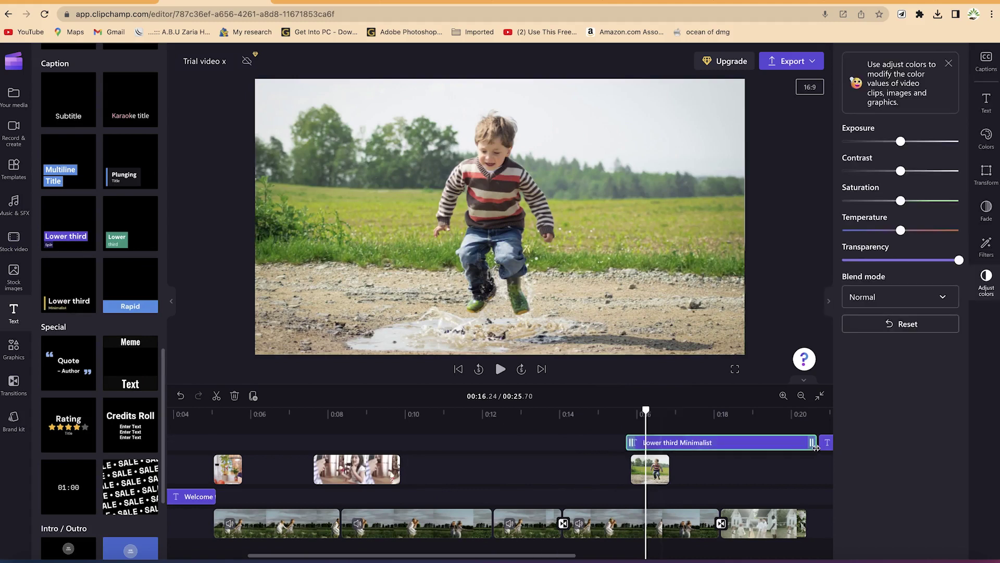
{"action": "left_click_drag", "start_coordinate": [812, 445], "coordinate": [780, 443]}
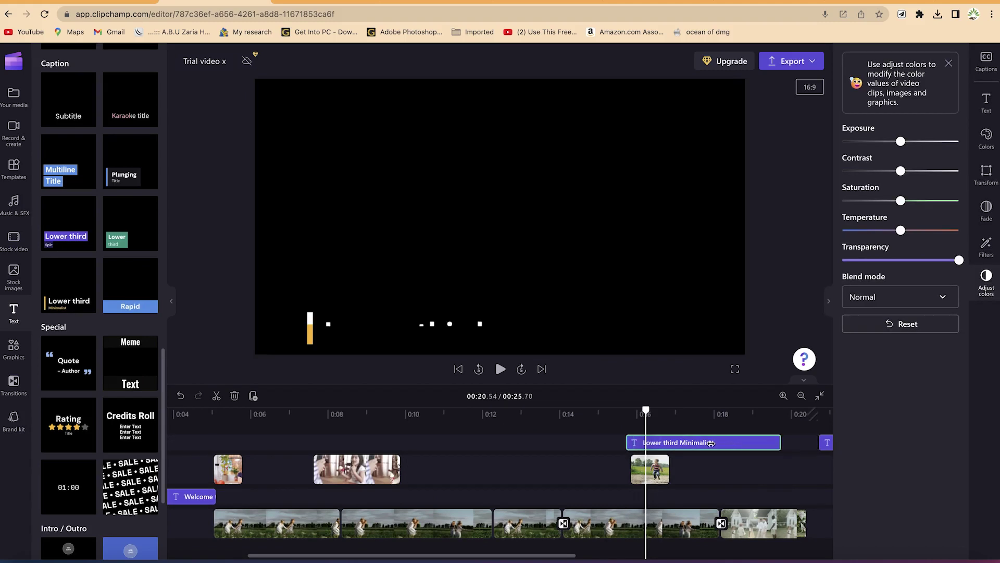
{"action": "left_click_drag", "start_coordinate": [711, 443], "coordinate": [673, 443]}
{"action": "left_click", "coordinate": [628, 446]}
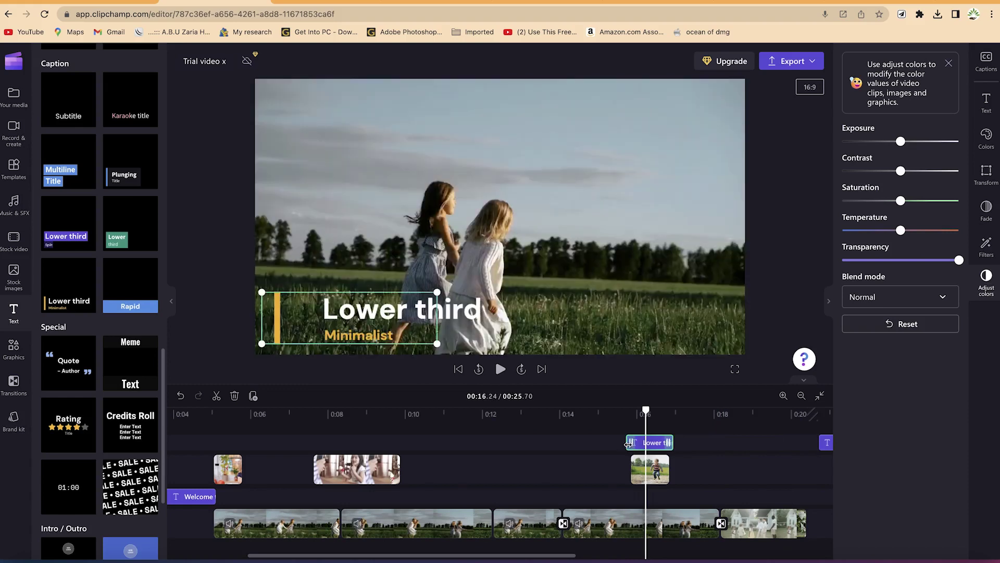
{"action": "left_click_drag", "start_coordinate": [631, 442], "coordinate": [654, 412]}
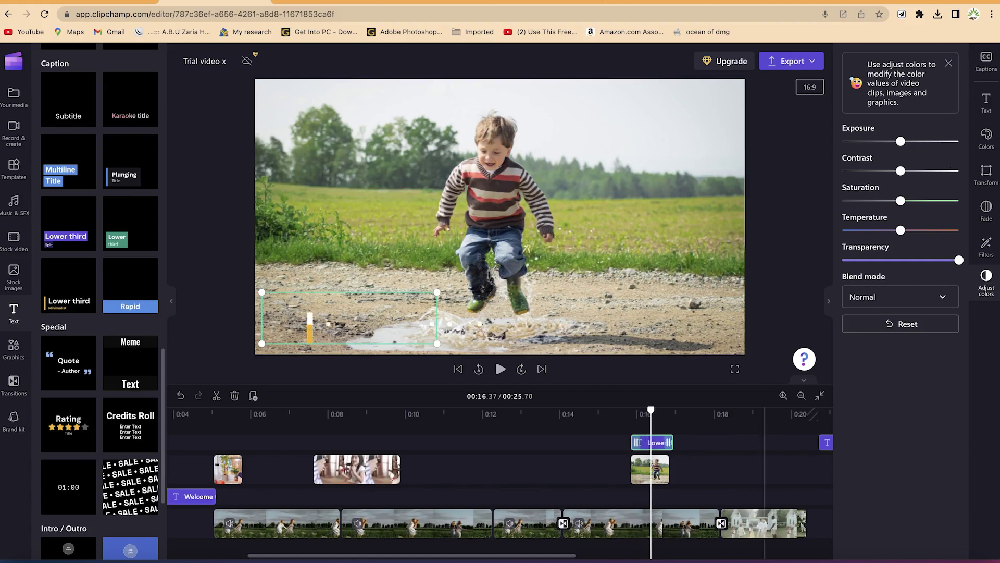
Step: Change the lower third text to the presenter's name over 'EPIC Mentorship' and preview it
{"action": "left_click", "coordinate": [988, 100]}
{"action": "left_click", "coordinate": [872, 130]}
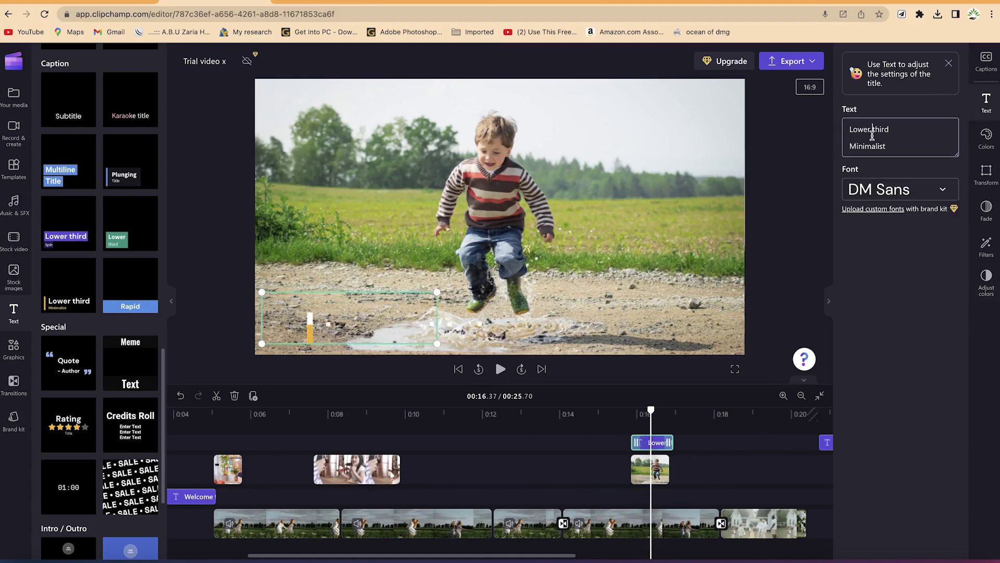
{"action": "key", "text": "ctrl+a"}
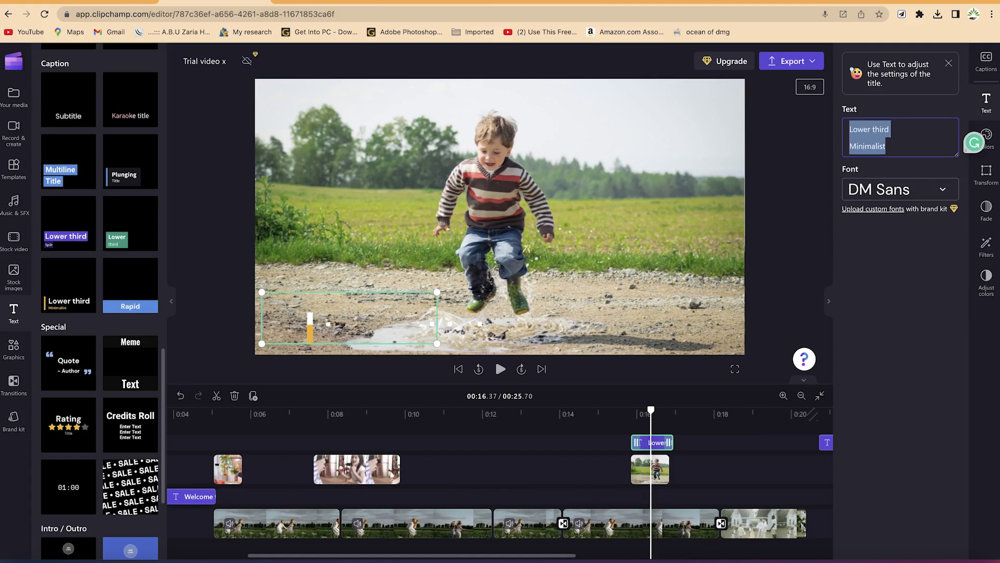
{"action": "type", "text": "Dr. Rasheed "}
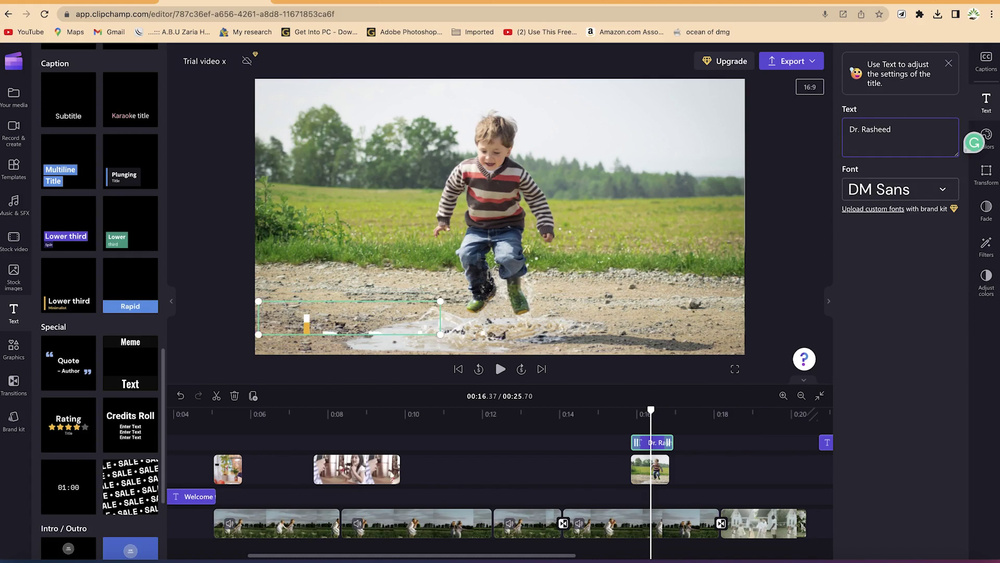
{"action": "type", "text": "EPIC Mentorship"}
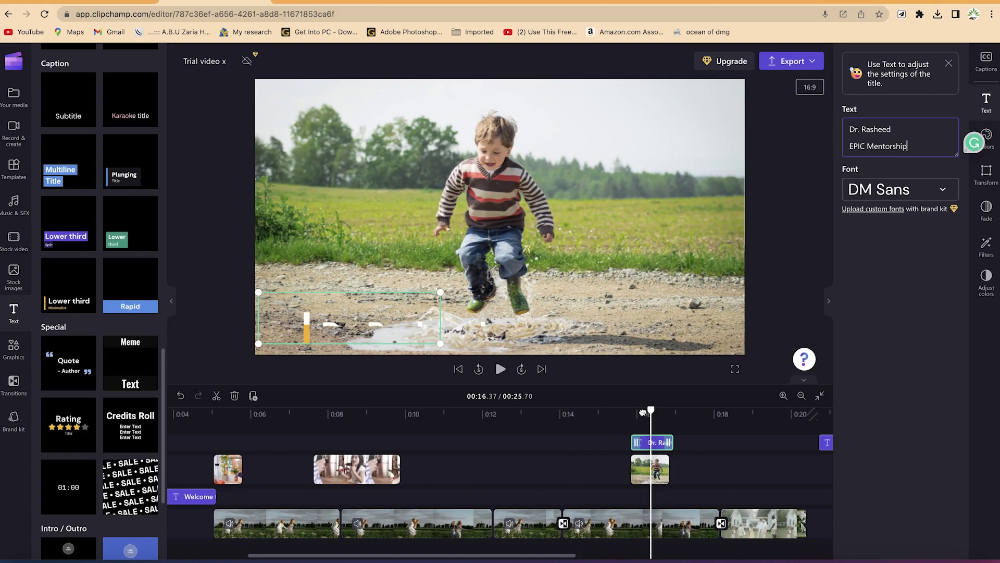
{"action": "left_click", "coordinate": [621, 412]}
{"action": "key", "text": "space"}
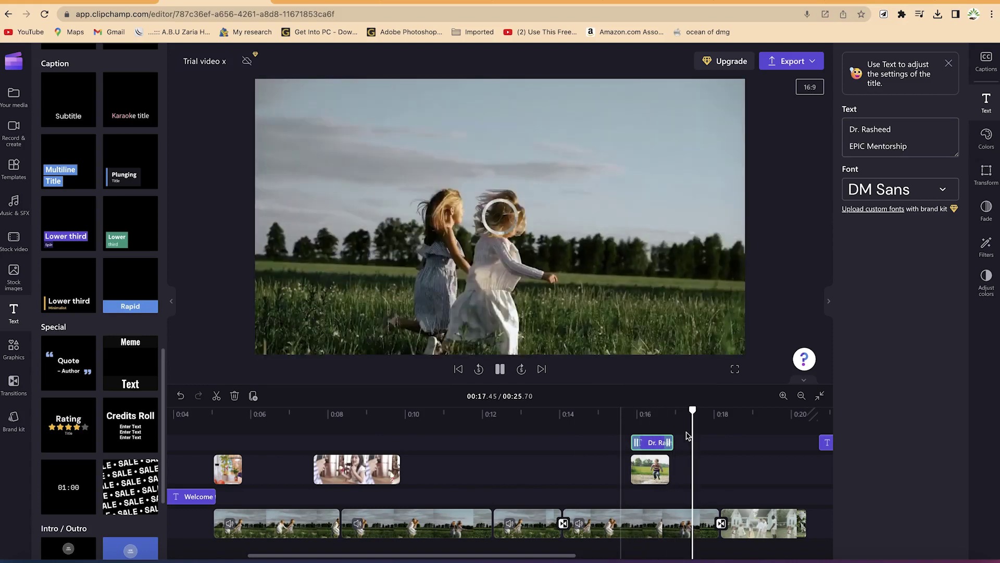
{"action": "left_click", "coordinate": [703, 410]}
{"action": "left_click_drag", "start_coordinate": [703, 410], "coordinate": [608, 414]}
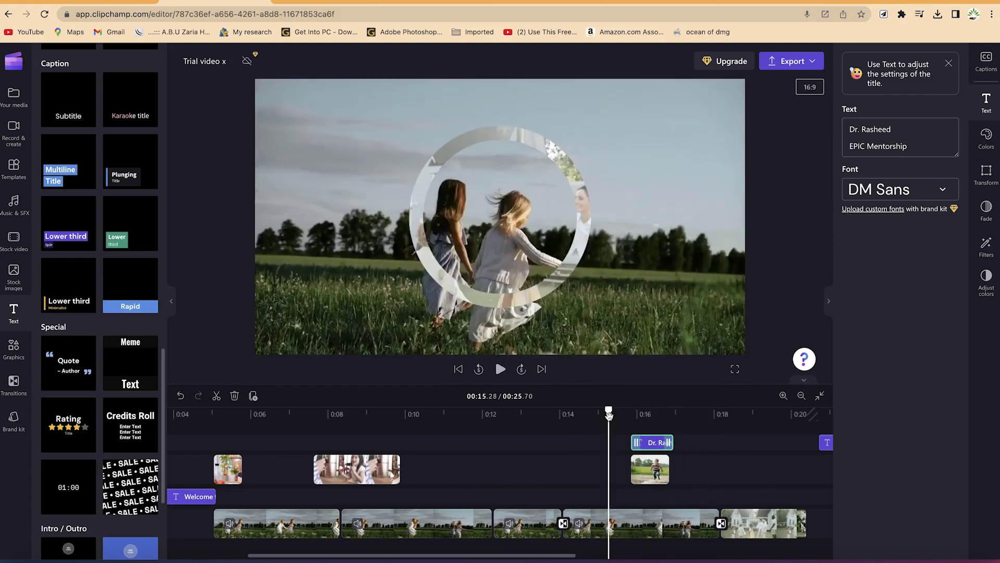
{"action": "key", "text": "space"}
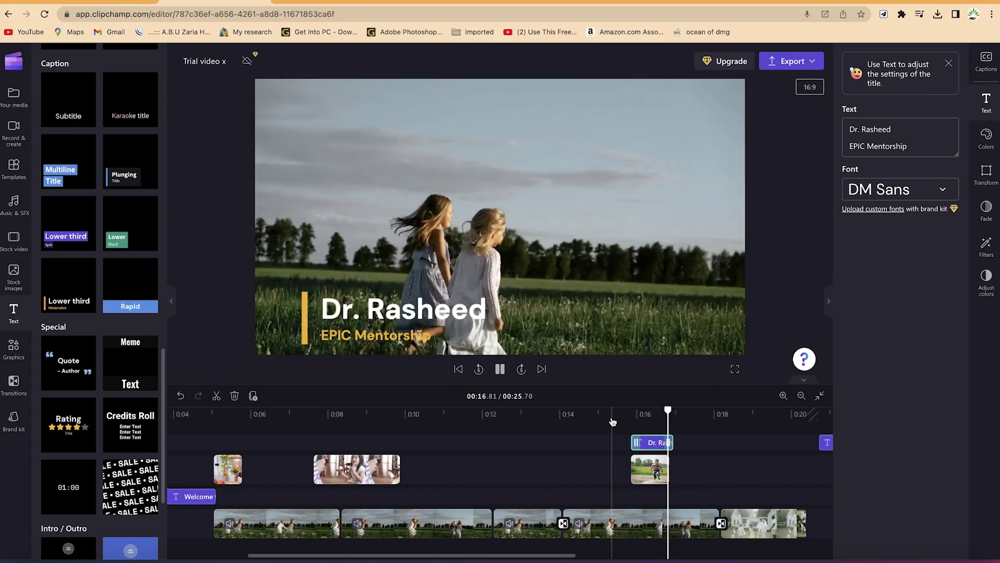
{"action": "key", "text": "space"}
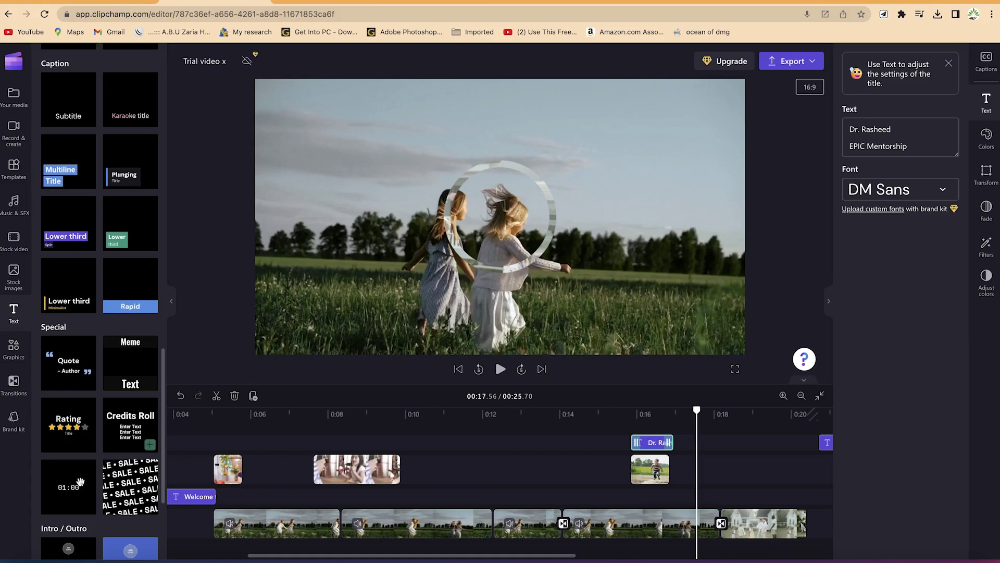
{"action": "scroll", "coordinate": [131, 341], "scroll_direction": "down", "scroll_amount": 3}
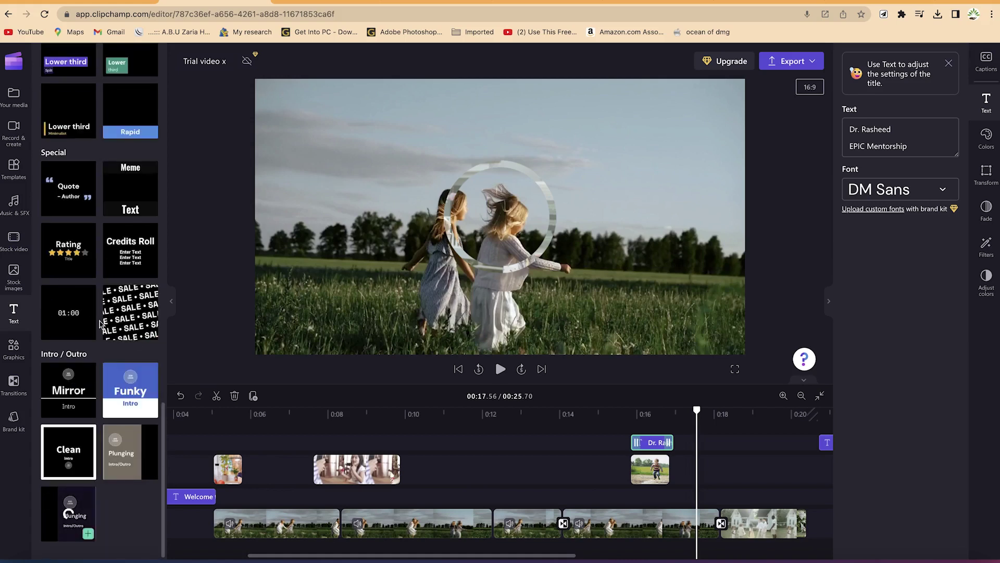
{"action": "scroll", "coordinate": [126, 312], "scroll_direction": "up", "scroll_amount": 2}
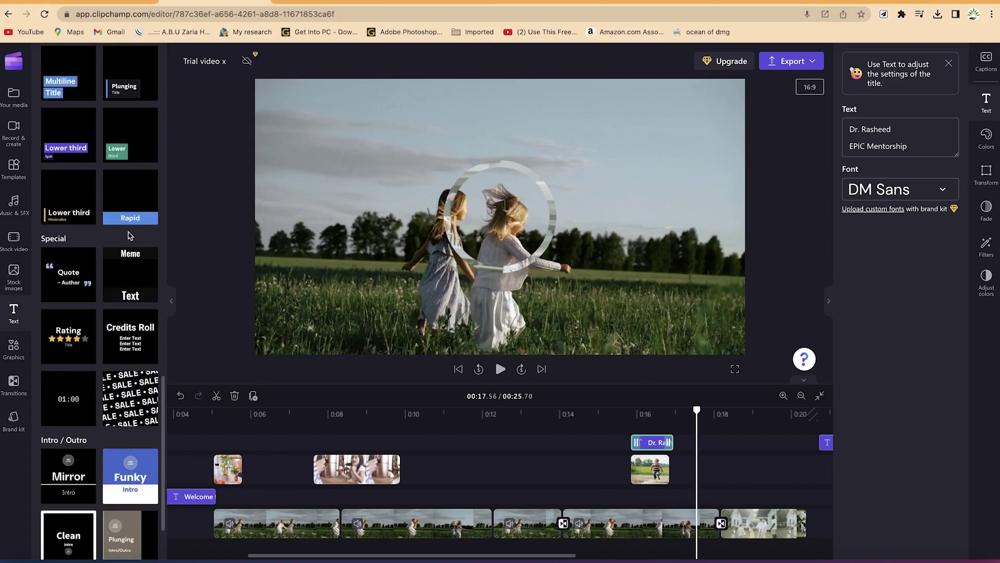